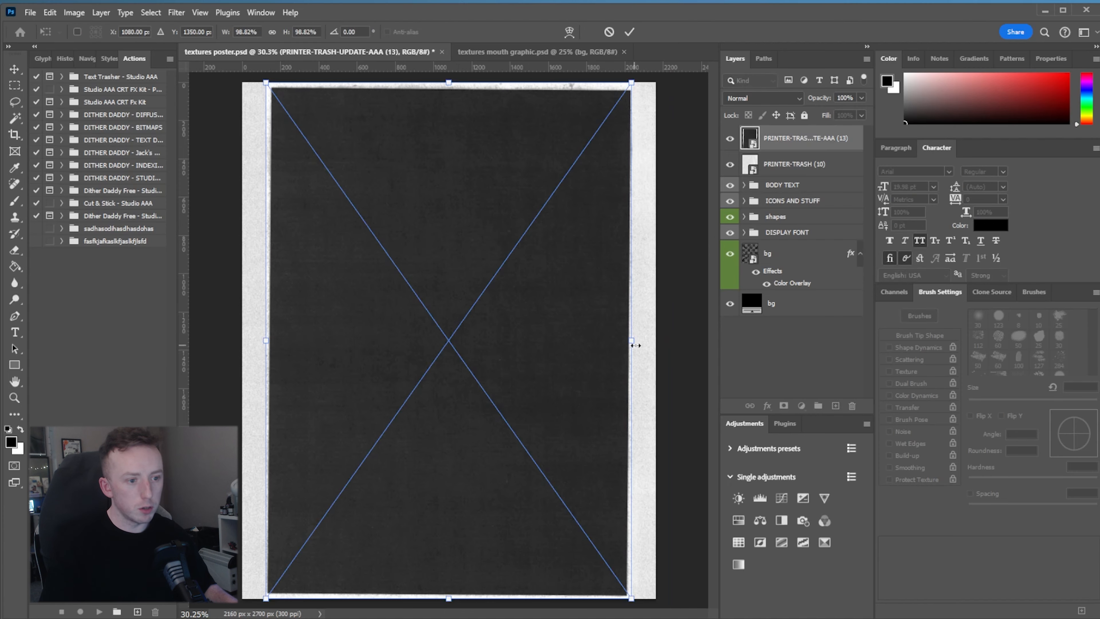
- Enlarge the PRINTER-TRASH-UPDATE-AAA (13) texture to cover the poster's full width and set its blend mode to Exclusion
drag(631, 340, 670, 341)
key(Return)
click(763, 98)
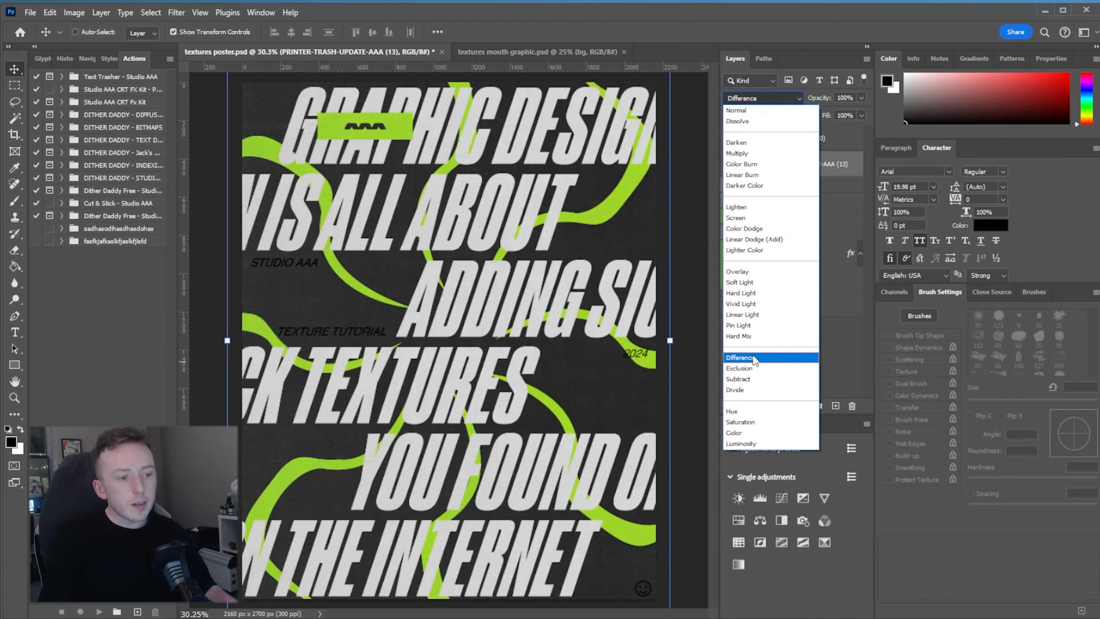
click(752, 369)
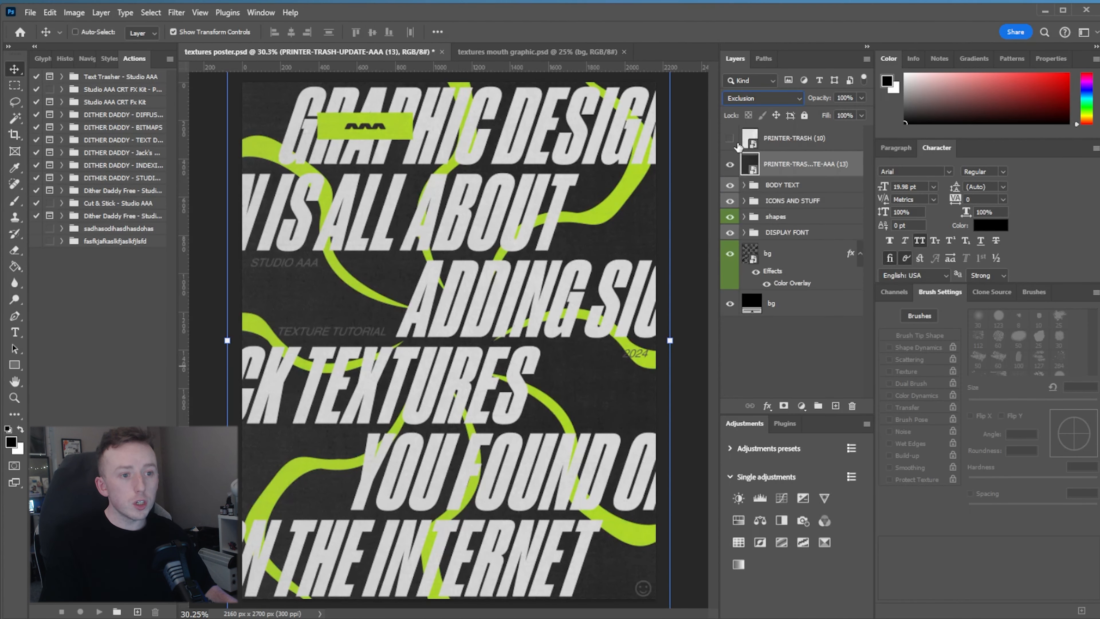
- Compare the Difference and Exclusion blend modes of the PRINTER-TRASH-UPDATE-AAA (13) texture on the large lettering up close, keeping Exclusion
scroll(490, 220, up, 6)
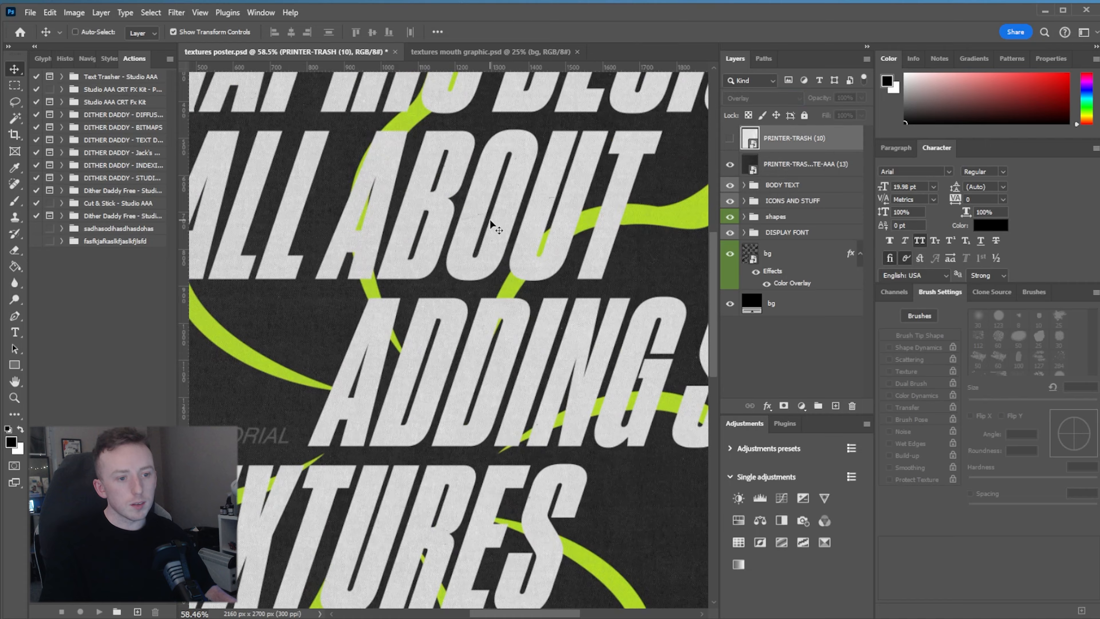
scroll(490, 220, up, 12)
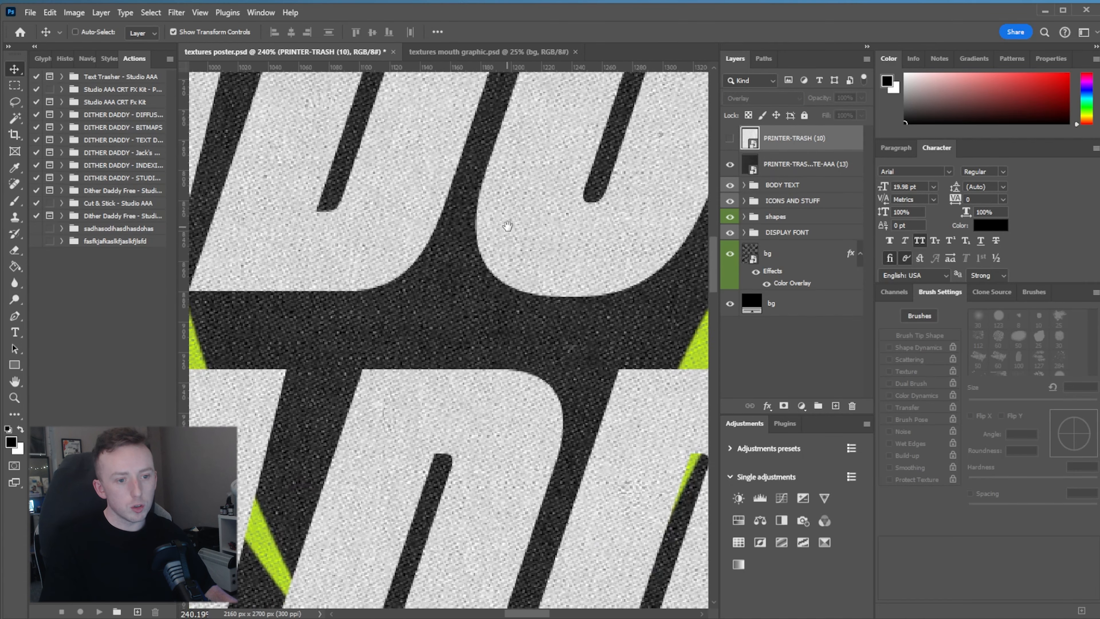
drag(507, 227, 508, 224)
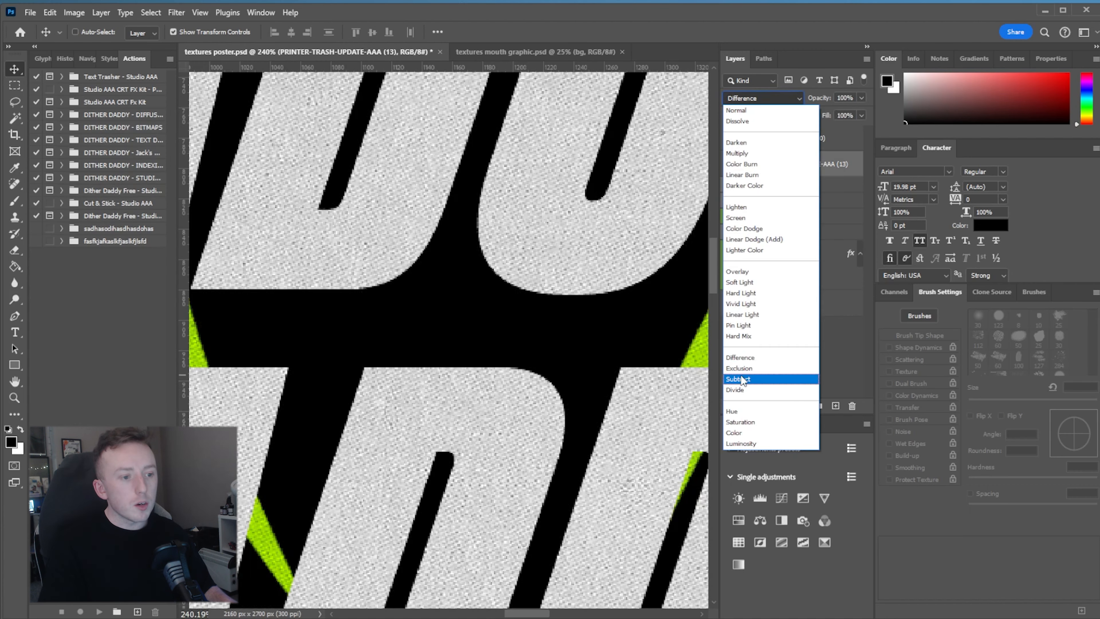
click(739, 367)
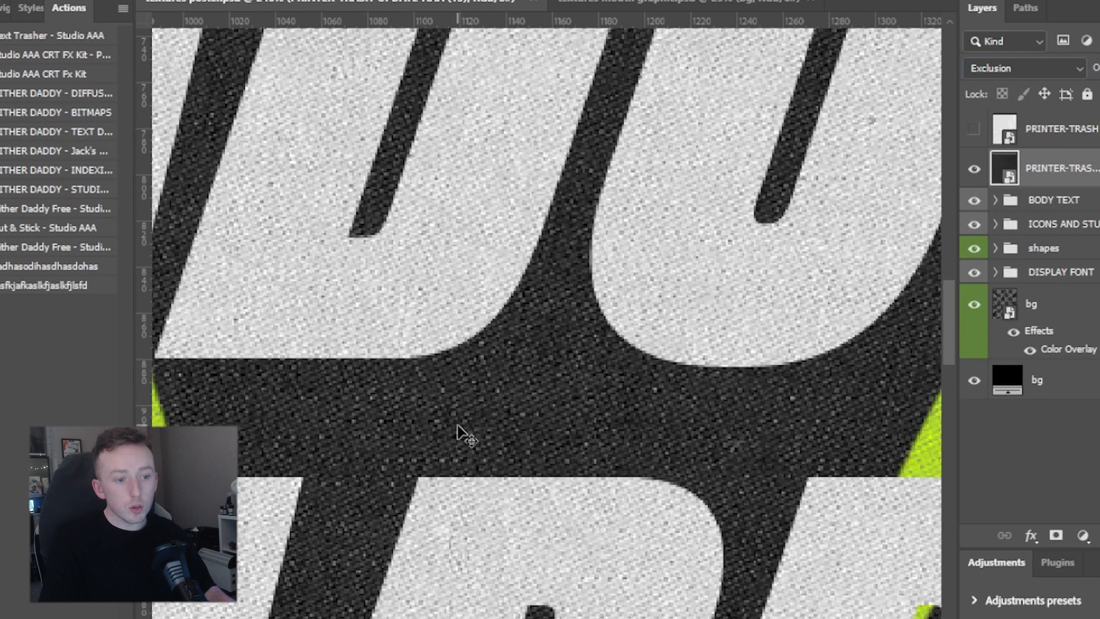
- Examine the texture's grain up close across the headline lettering, the dark background and the small body text
scroll(477, 322, down, 4)
scroll(589, 414, down, 2)
scroll(589, 414, up, 6)
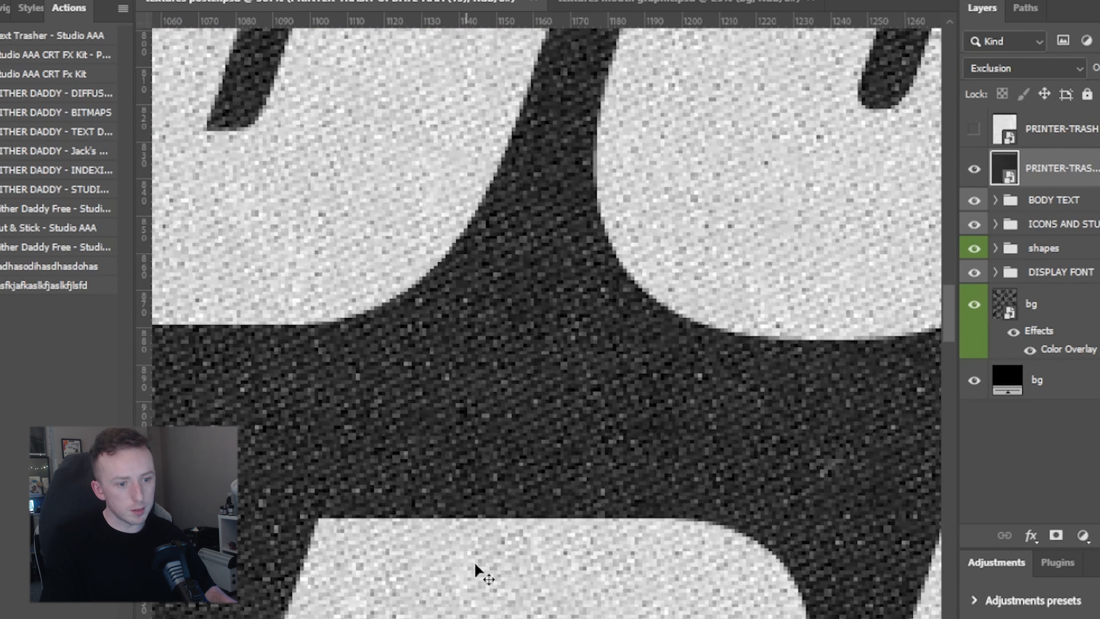
drag(509, 608, 667, 269)
drag(345, 470, 816, 496)
drag(362, 334, 849, 420)
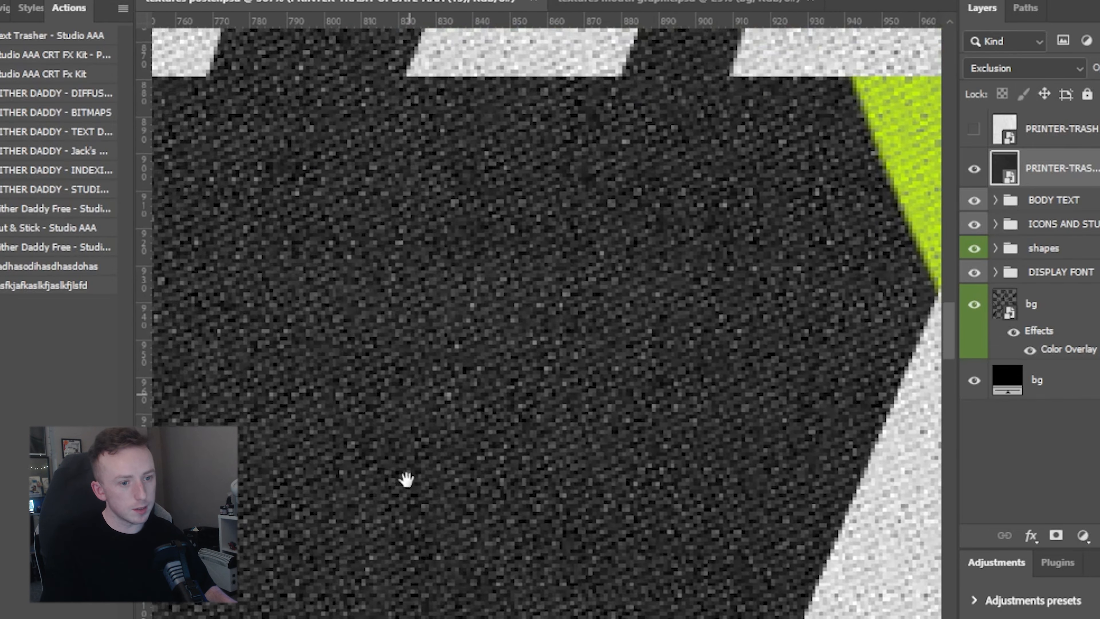
drag(408, 479, 620, 4)
drag(523, 477, 849, 5)
drag(403, 485, 619, 42)
drag(511, 52, 845, 415)
drag(467, 392, 867, 345)
drag(397, 291, 759, 397)
drag(451, 319, 611, 284)
drag(544, 264, 149, 263)
drag(676, 216, 751, 164)
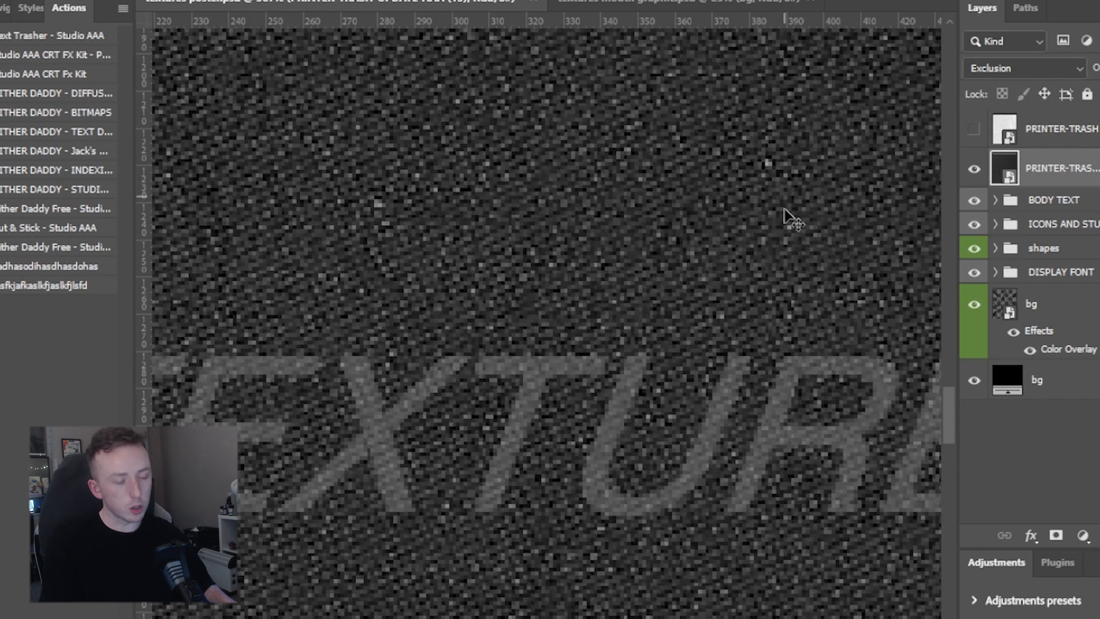
- Compare Difference with Exclusion for the PRINTER-TRASH-UPDATE-AAA (13) texture on the small TEXTURE TUTORIAL wording, keeping Exclusion
click(1020, 69)
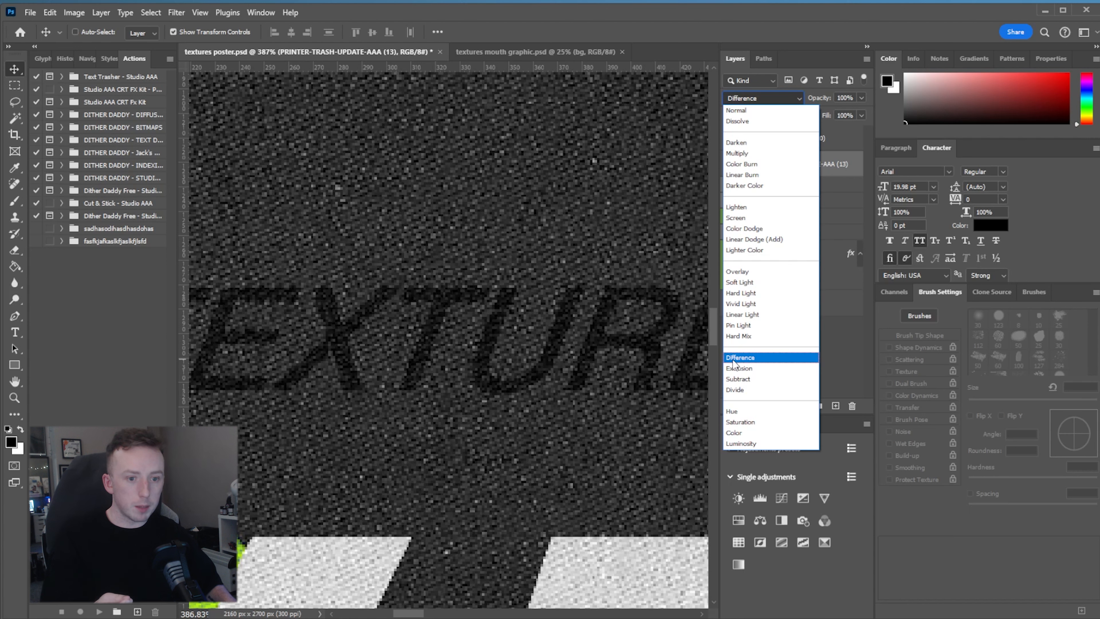
click(738, 368)
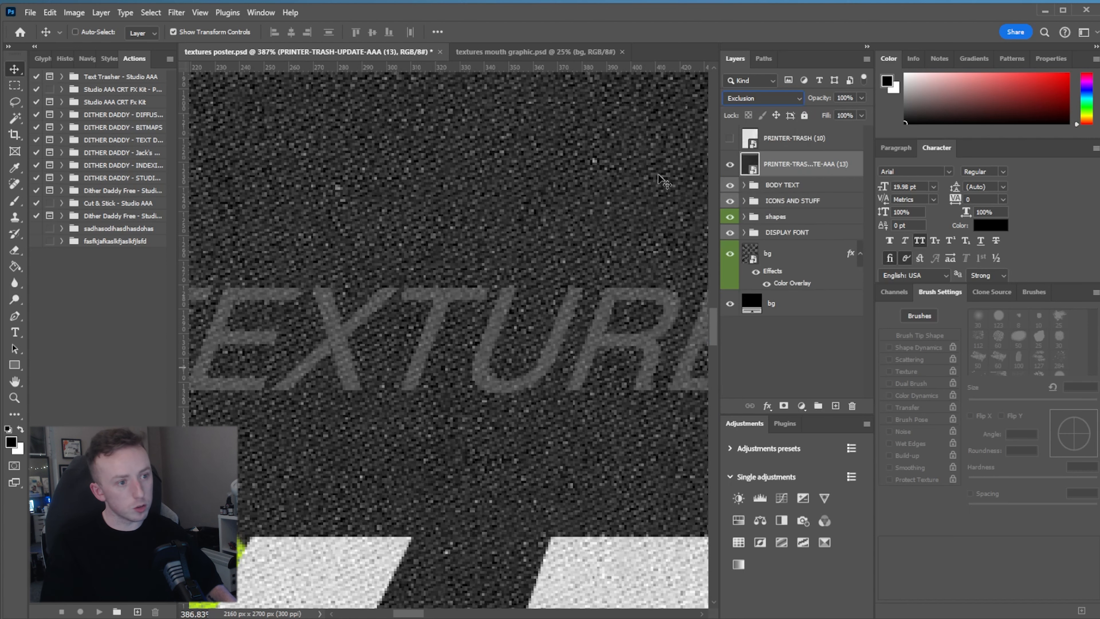
key(ctrl+0)
- Show the PRINTER-TRASH (10) texture layer and set its blend mode to Pin Light
click(741, 139)
click(730, 138)
click(758, 99)
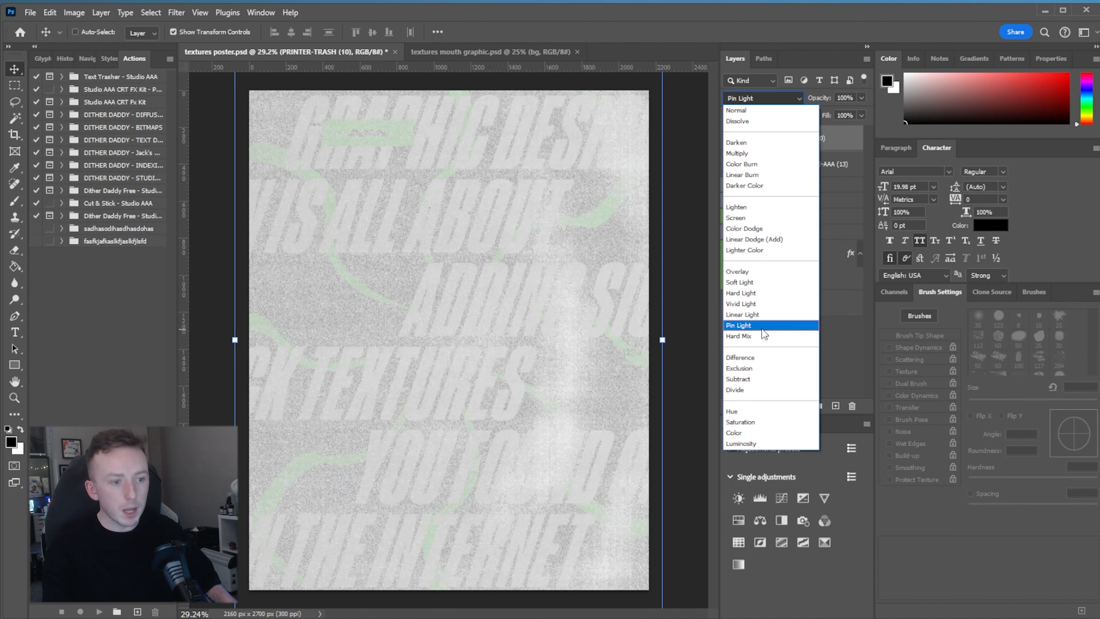
click(763, 329)
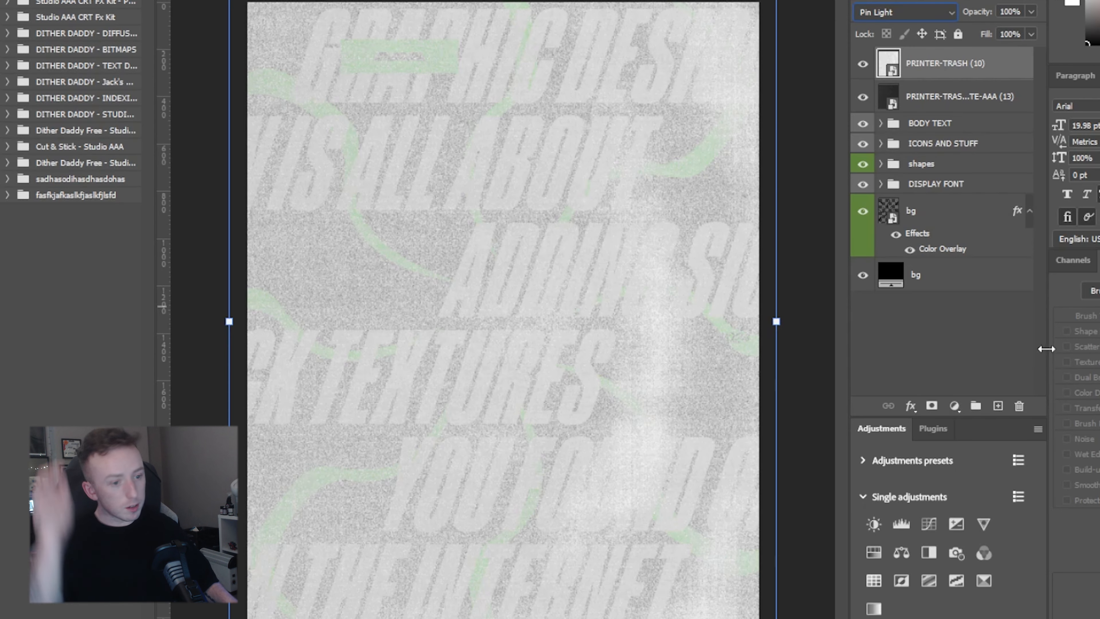
- In the PRINTER-TRASH (10) layer's blending options, raise the black Blend If value for the underlying layer to about 182
click(911, 406)
click(927, 424)
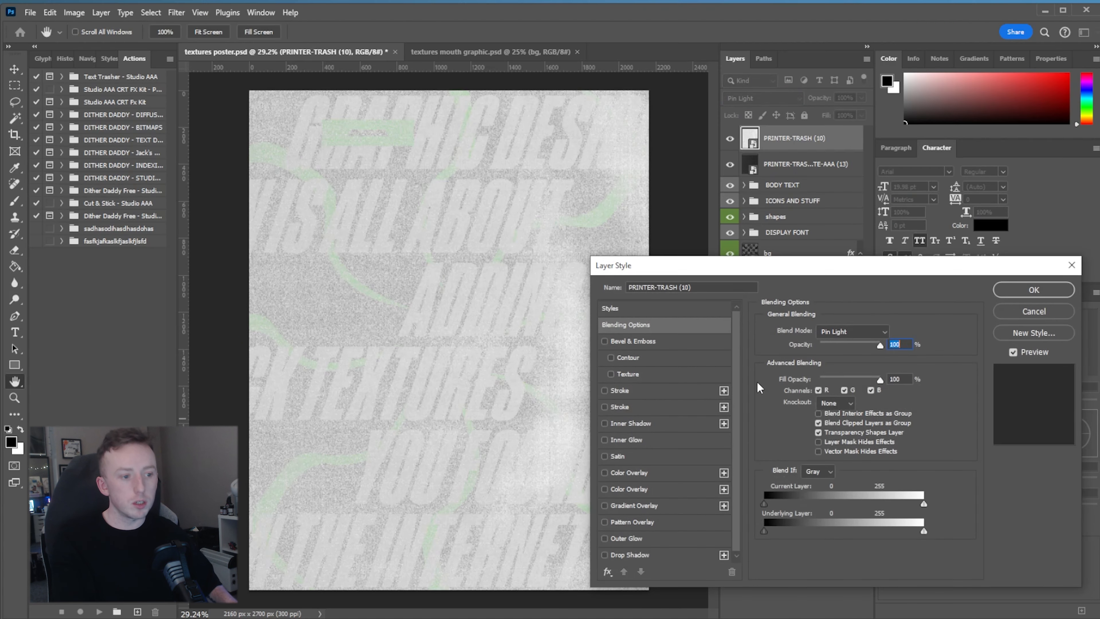
drag(765, 531, 804, 529)
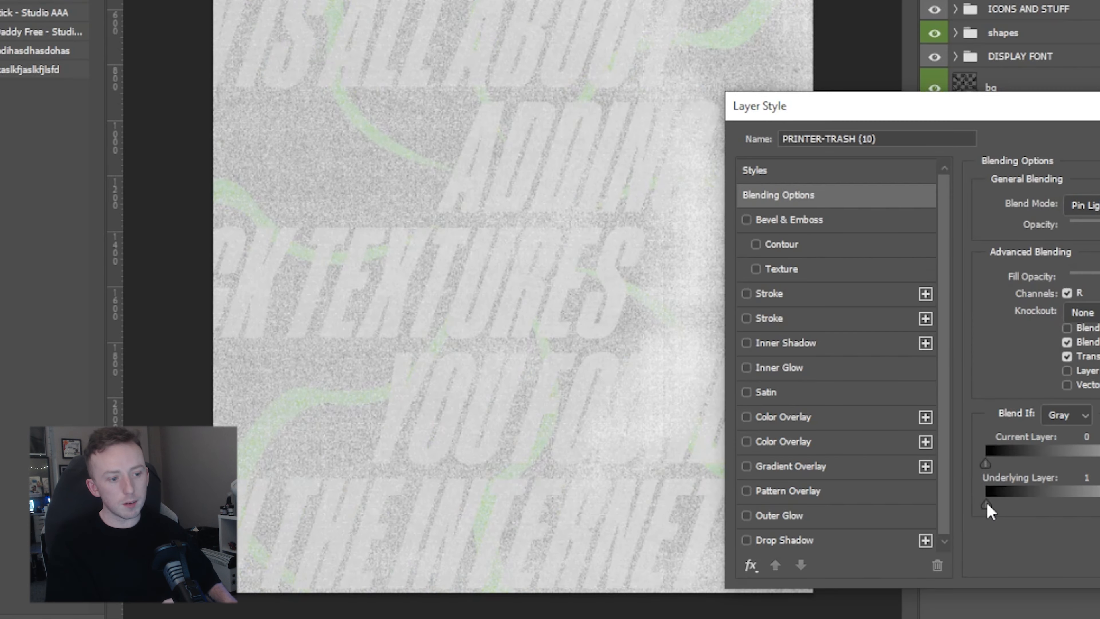
drag(1046, 502, 1099, 501)
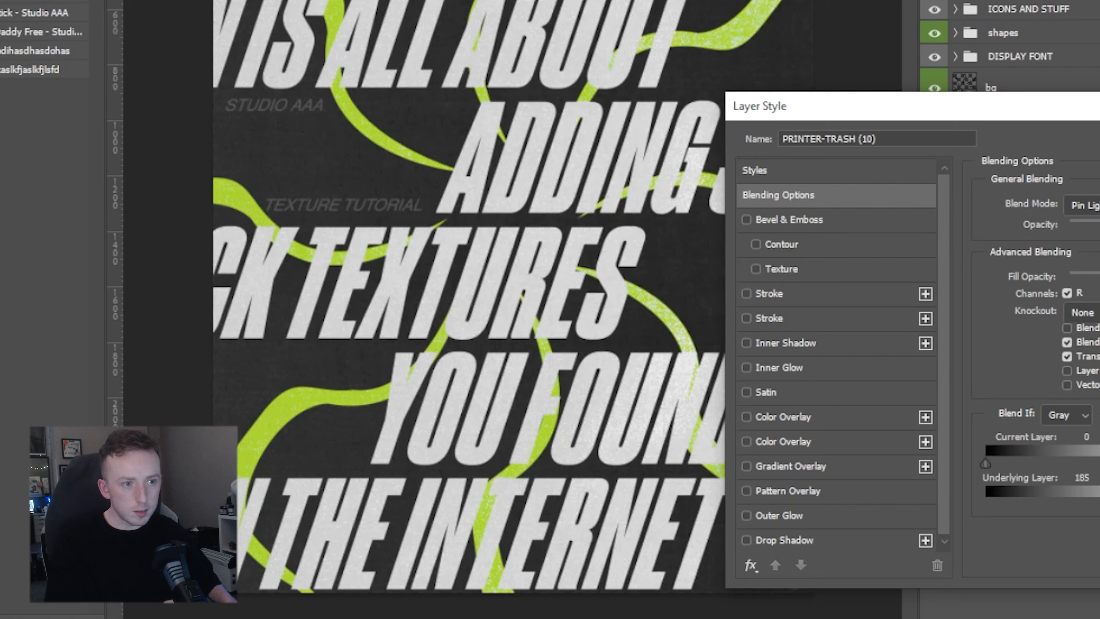
drag(882, 526, 878, 530)
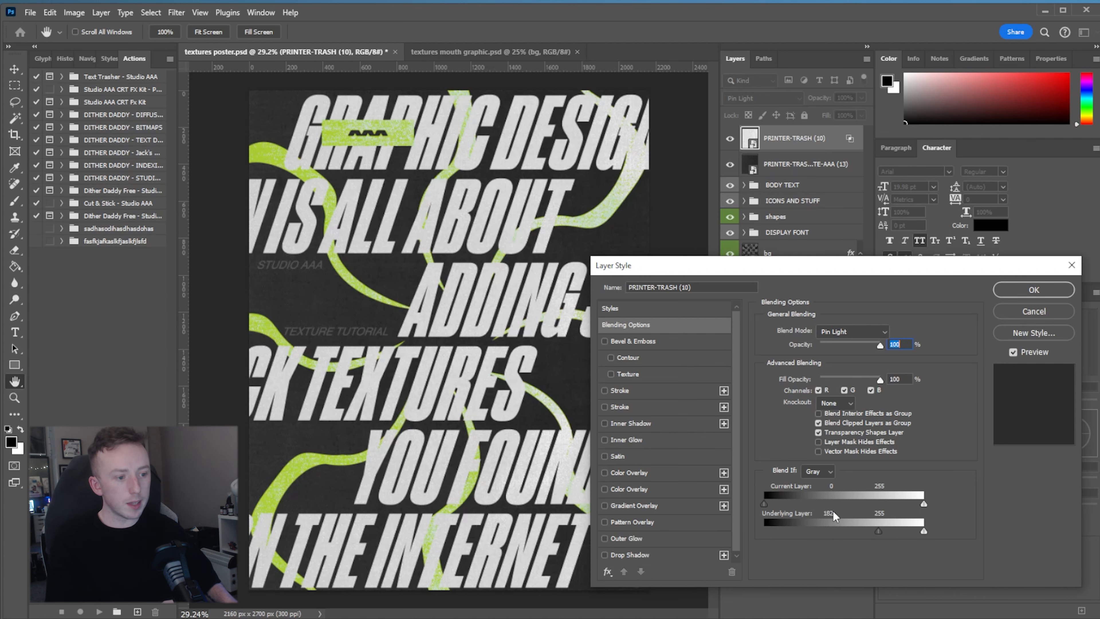
click(1057, 294)
- Inspect the PRINTER-TRASH (10) texture up close on a green shape, comparing it with the layer hidden and shown
scroll(663, 219, up, 10)
scroll(545, 216, down, 3)
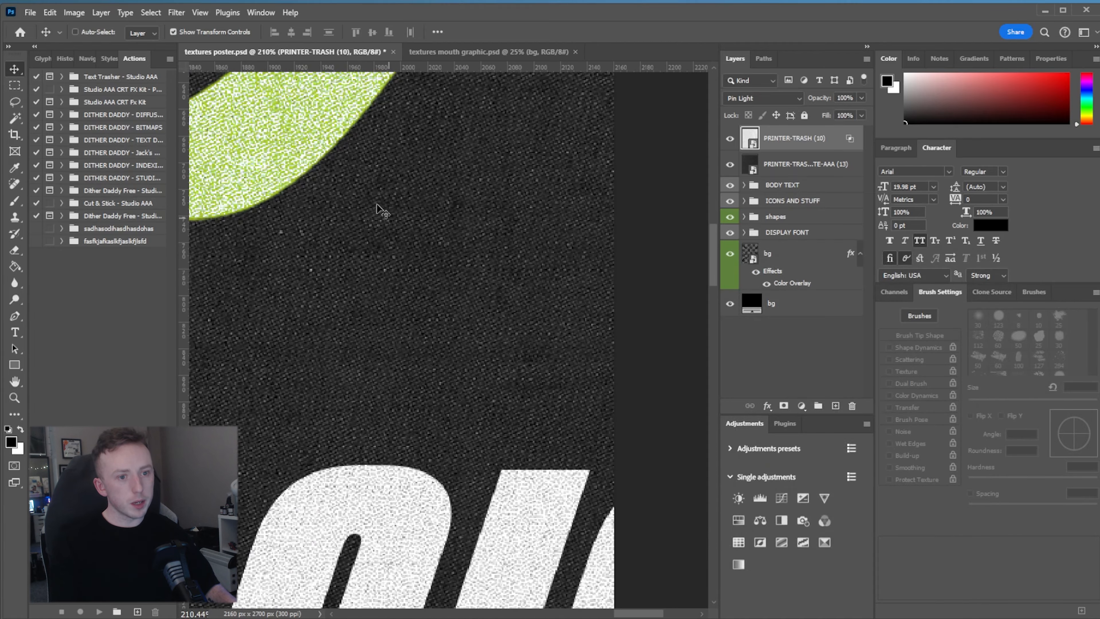
drag(382, 211, 628, 500)
scroll(536, 428, up, 6)
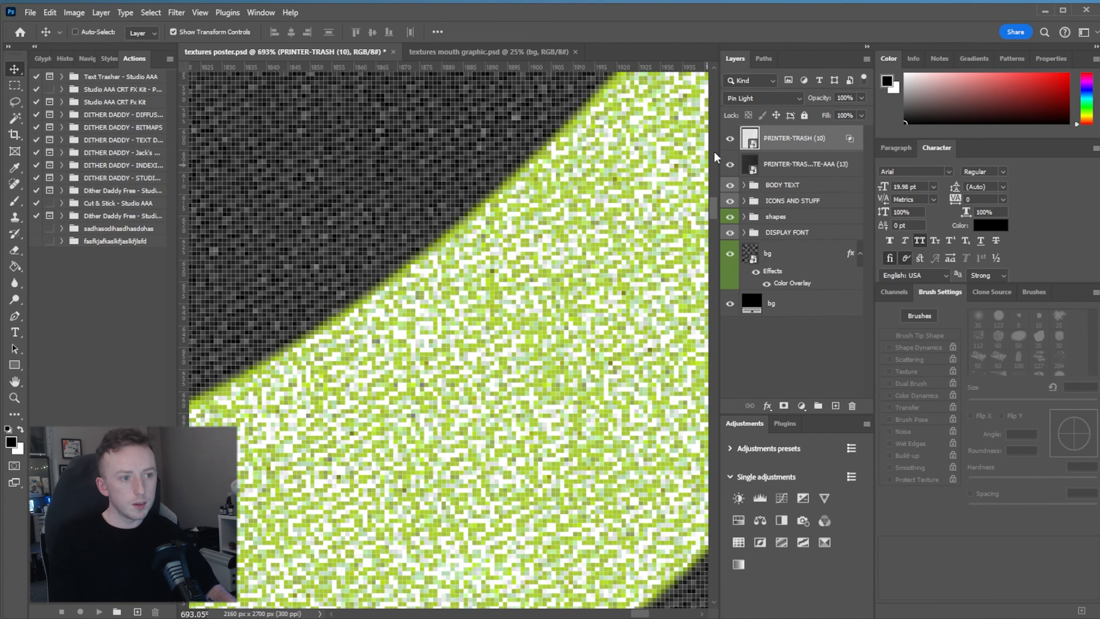
click(730, 140)
click(730, 139)
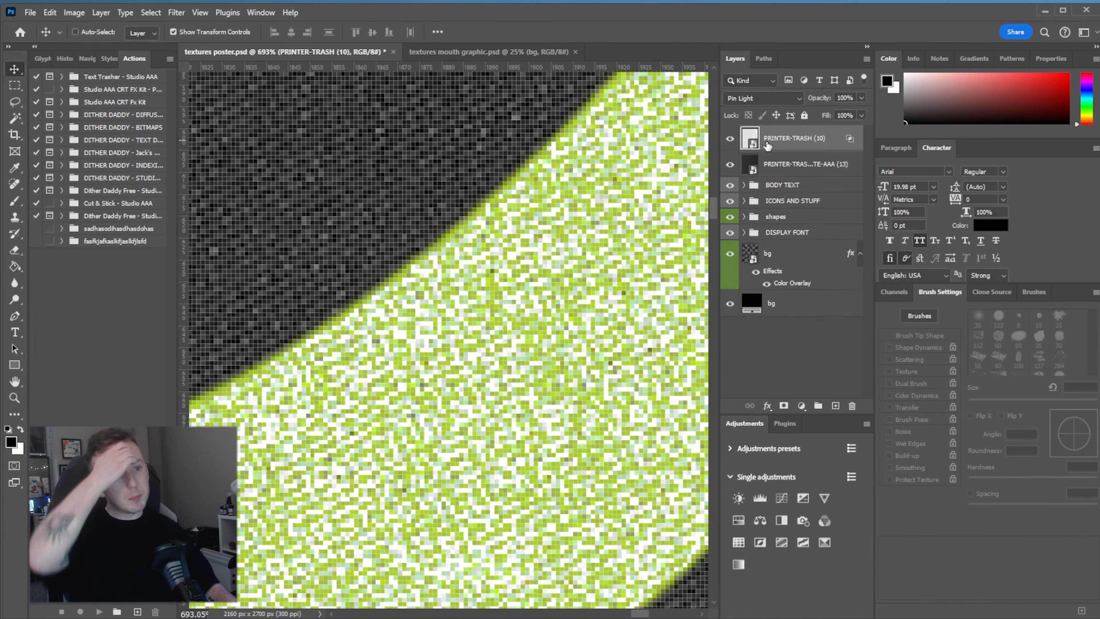
key(ctrl+0)
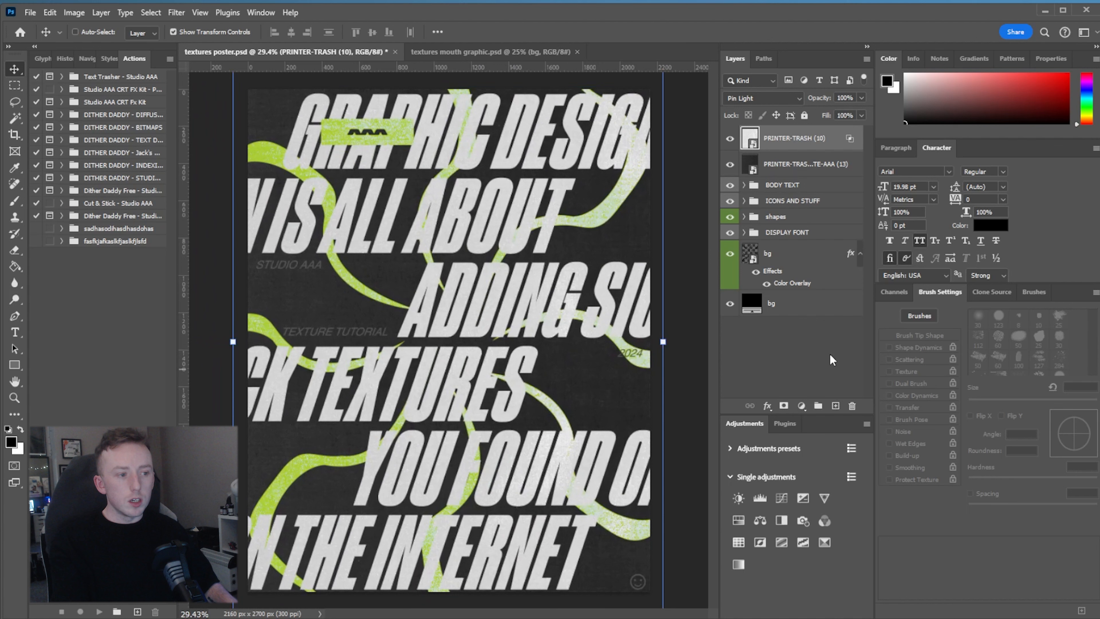
- Place the PRINTER-TRASH (36) striped texture as the topmost layer, scaled to 132.08% and moved down so its streaks cross the poster
click(830, 353)
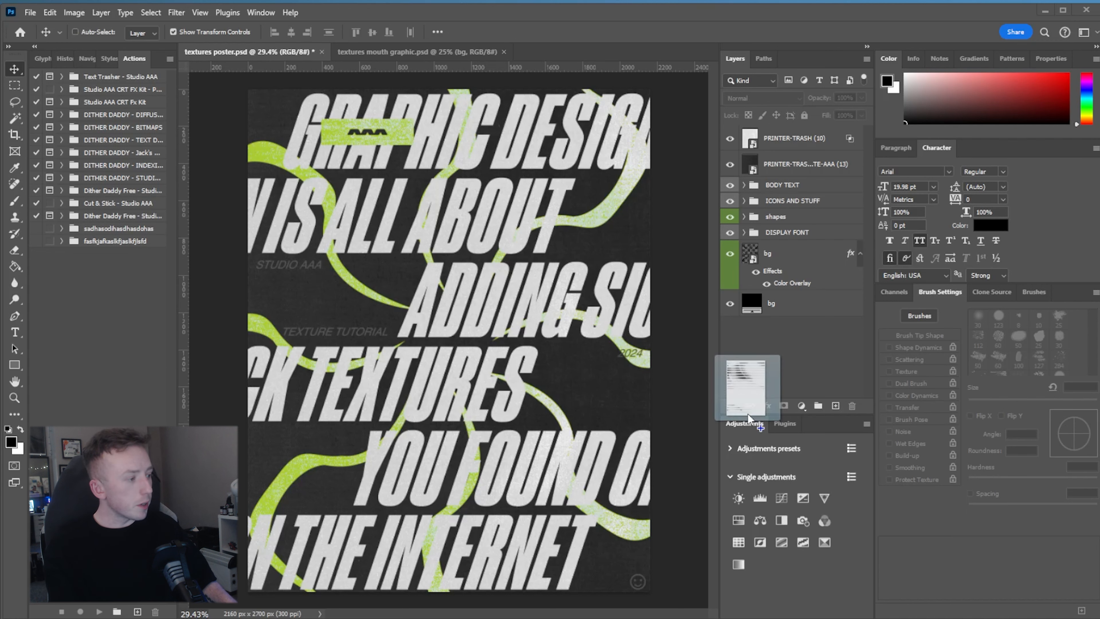
drag(540, 289, 569, 302)
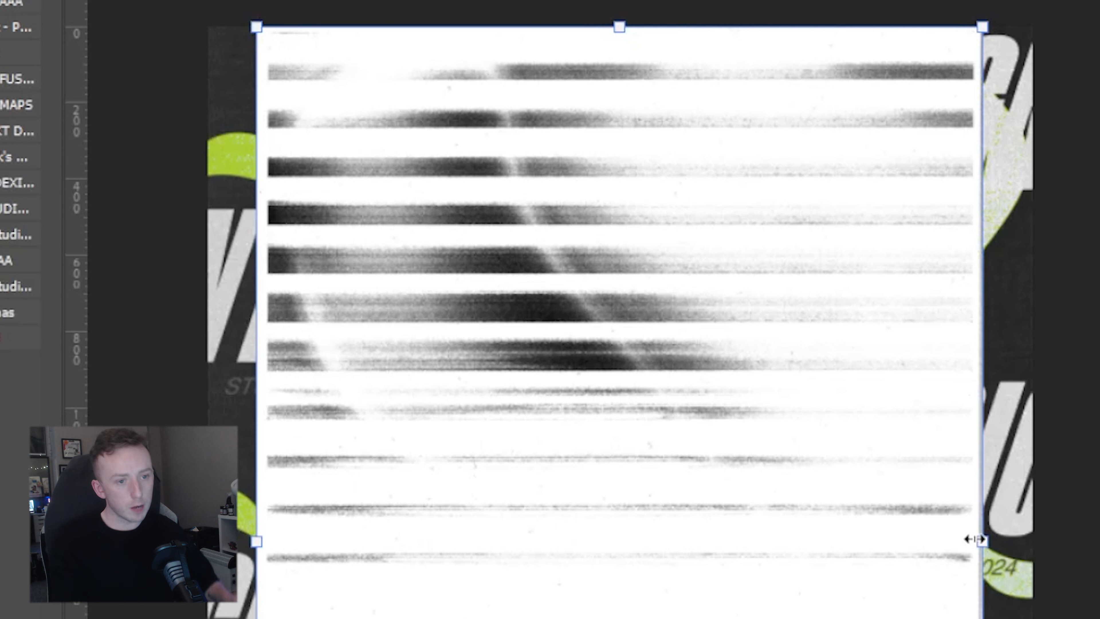
drag(980, 540, 1096, 540)
drag(897, 208, 928, 542)
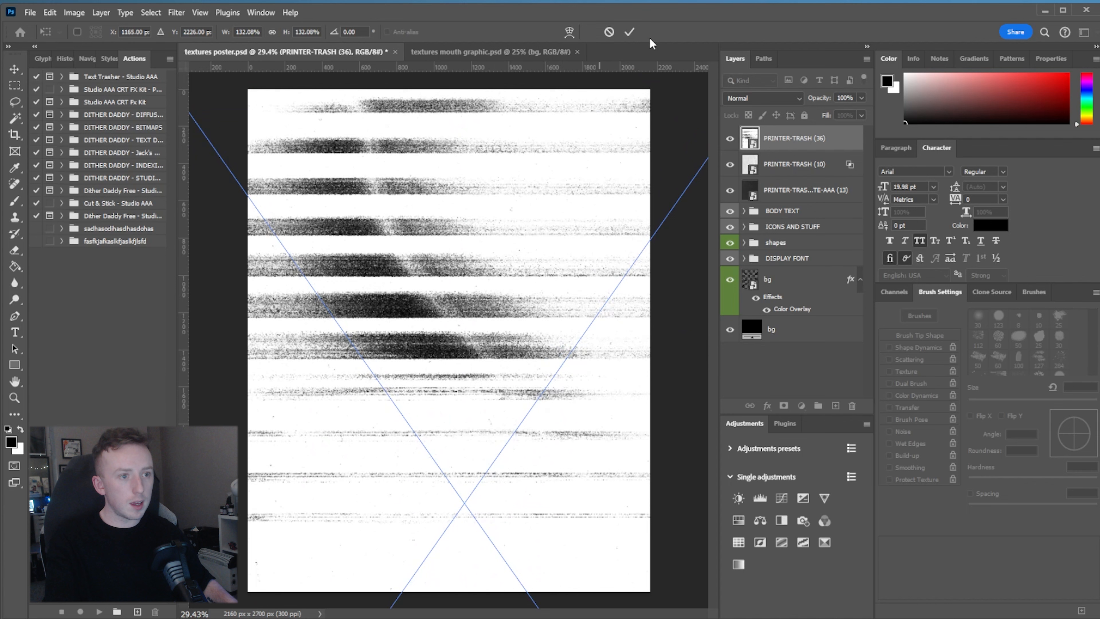
click(629, 32)
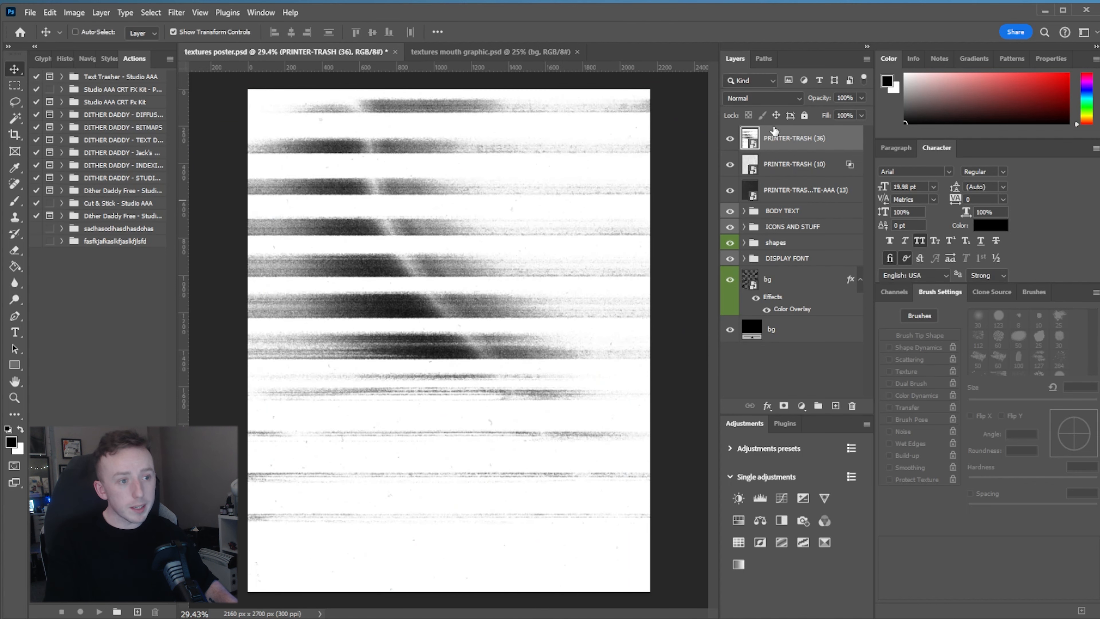
- Blend the PRINTER-TRASH (36) layer with Darken, a white Blend If value of 215 for the underlying layer and 59% opacity
click(777, 94)
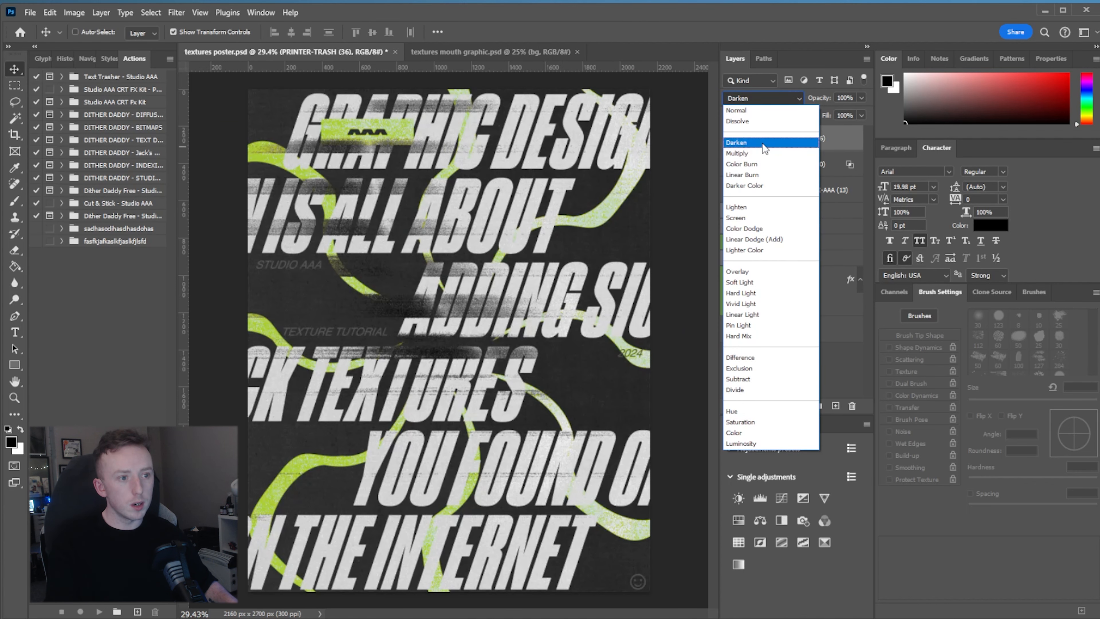
click(762, 143)
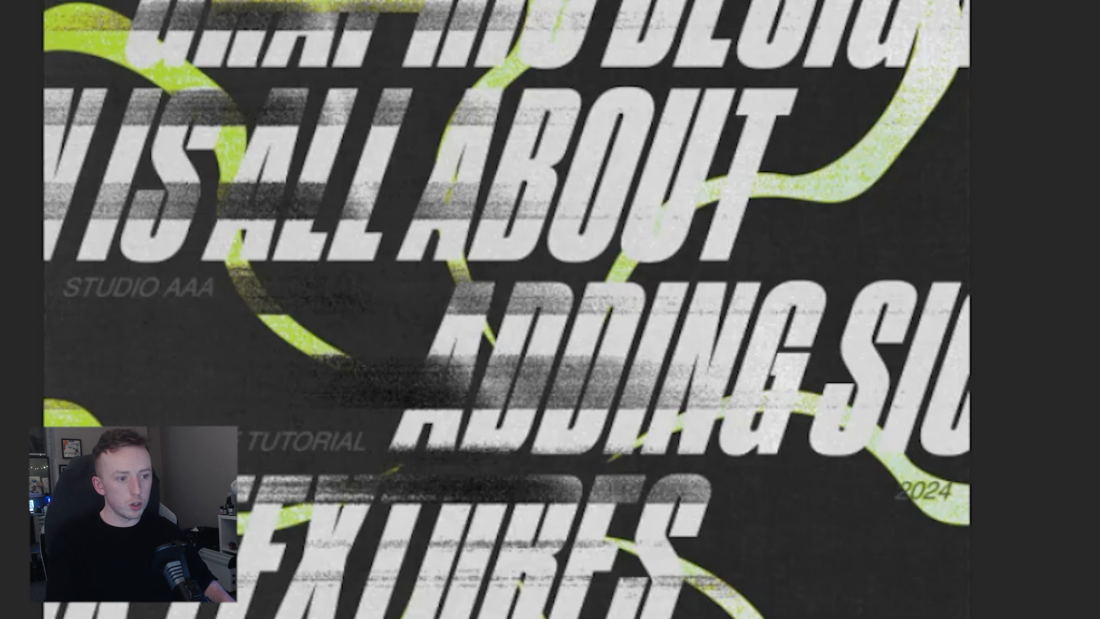
double_click(840, 139)
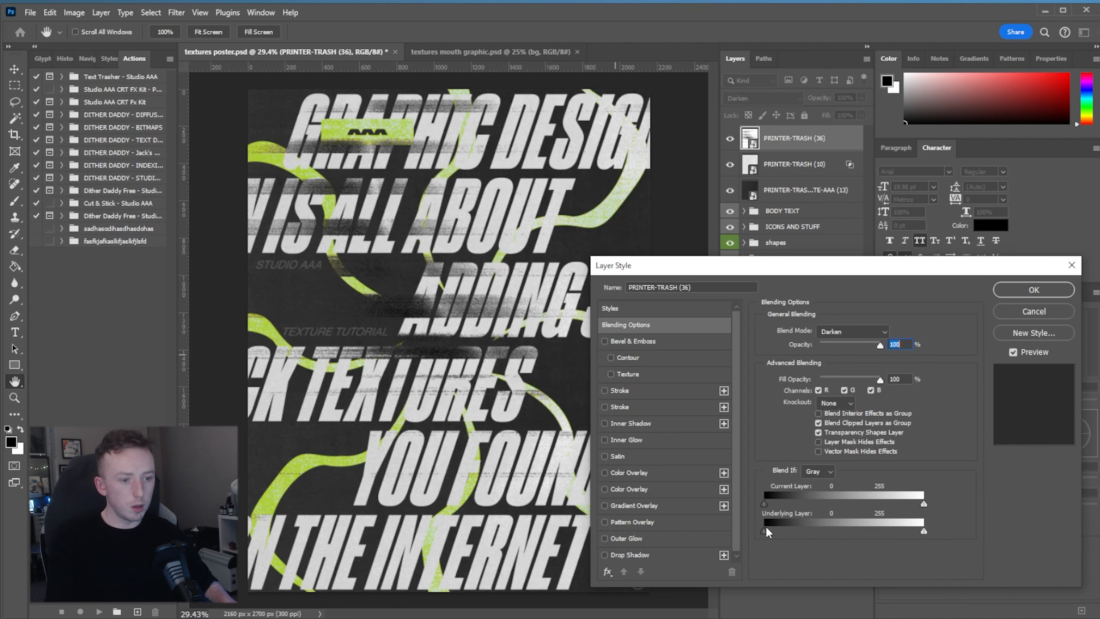
drag(765, 531, 681, 533)
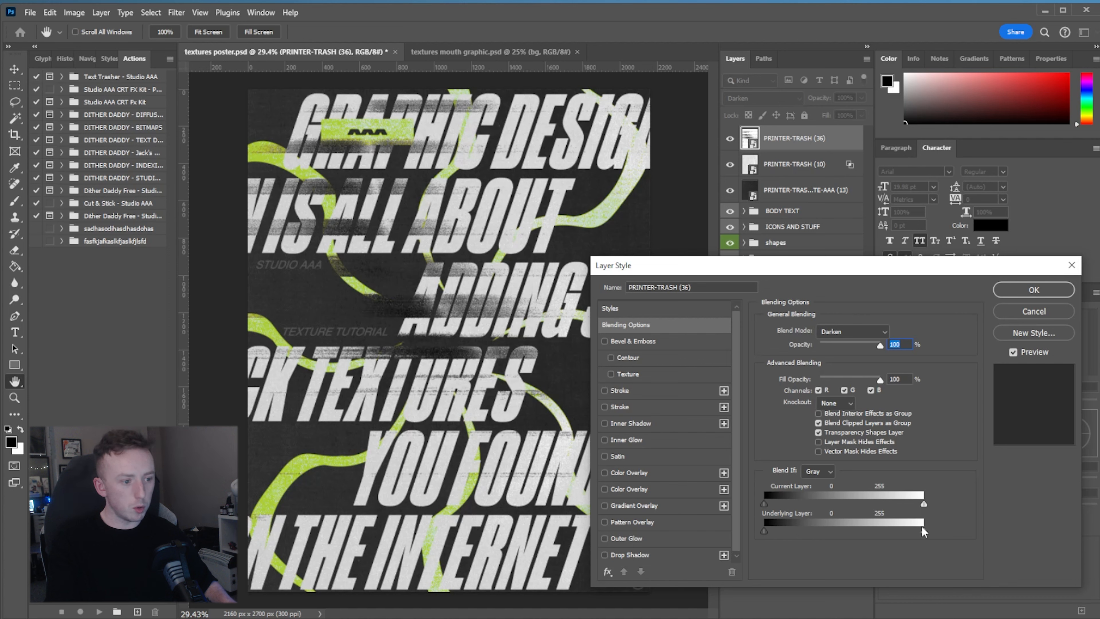
drag(924, 531, 899, 535)
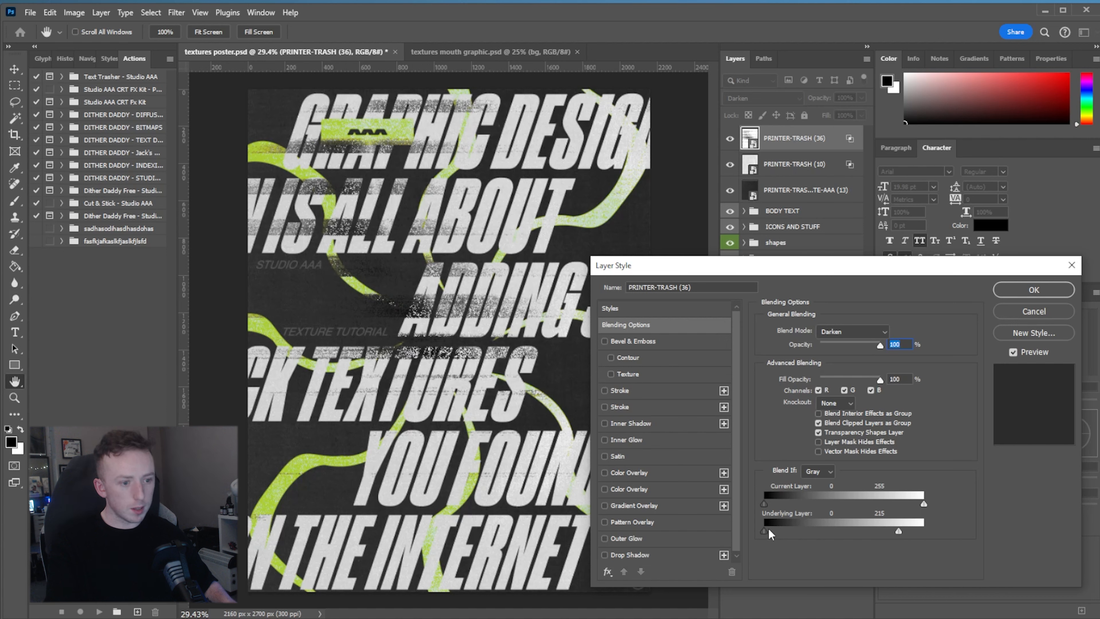
drag(765, 531, 884, 535)
drag(881, 346, 844, 345)
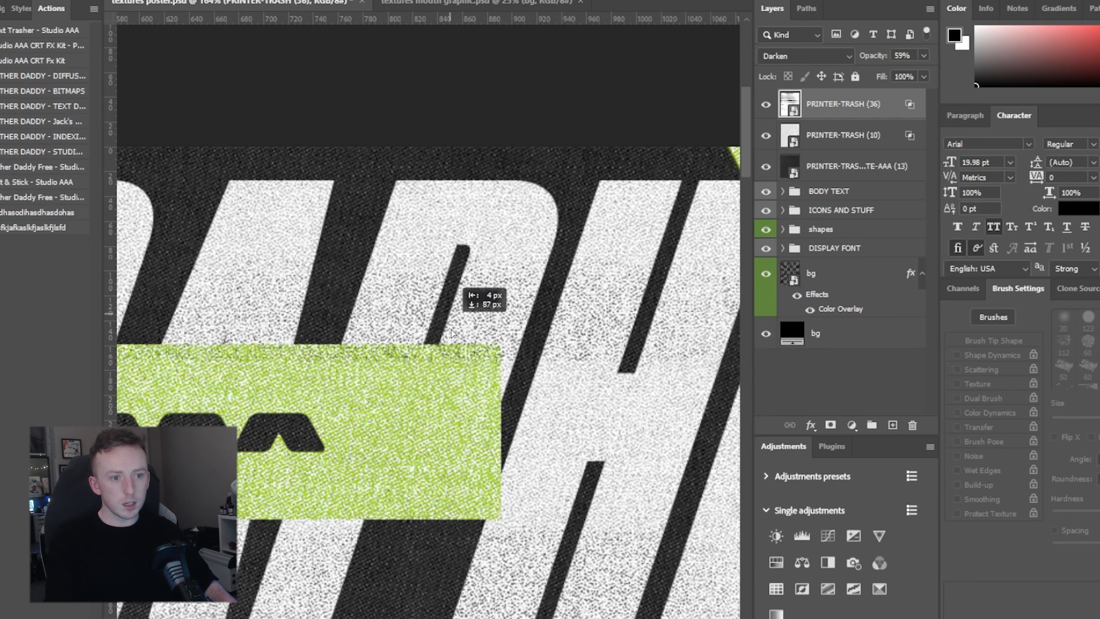
drag(451, 333, 470, 289)
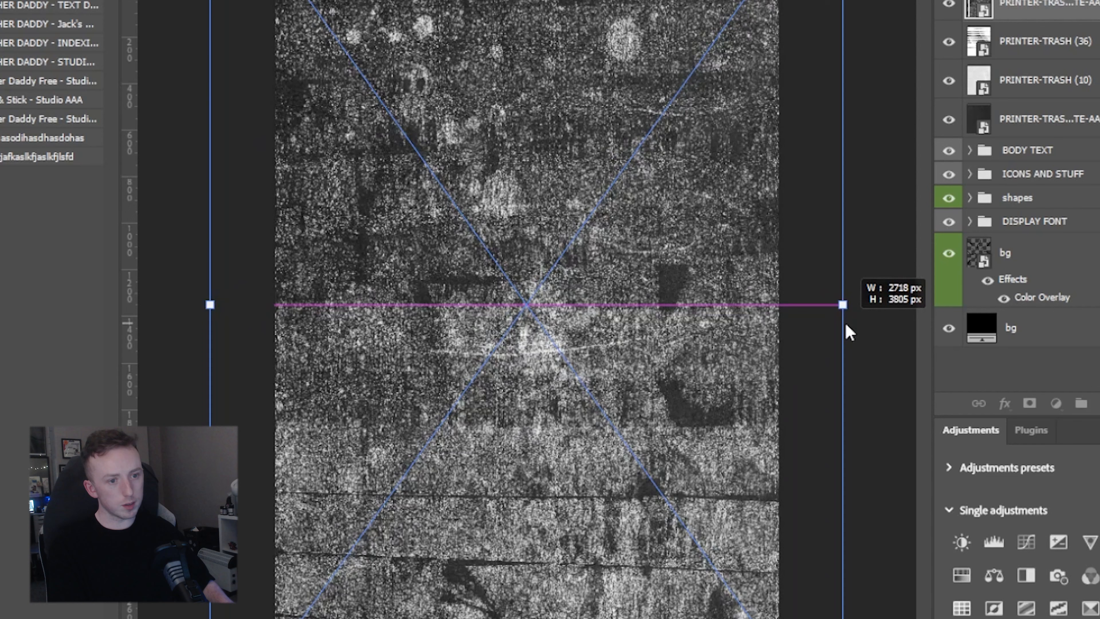
- Scale the PRINTER-TRASH-UPDATE-AAA (18) grunge texture over the whole poster and set its blend mode to Darker Color
drag(847, 327, 836, 304)
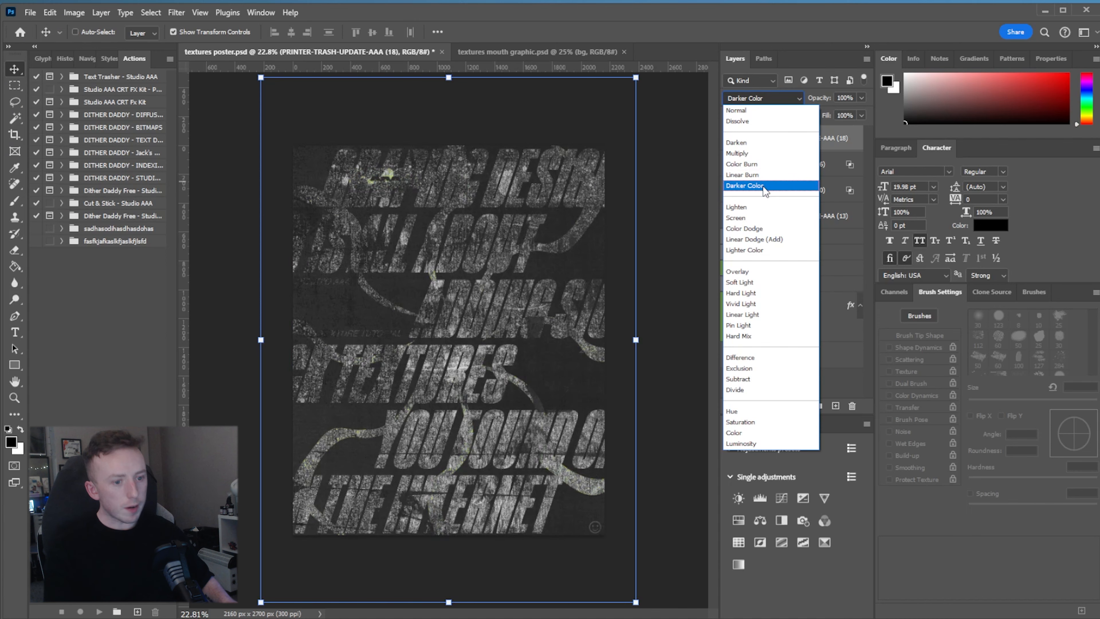
click(764, 186)
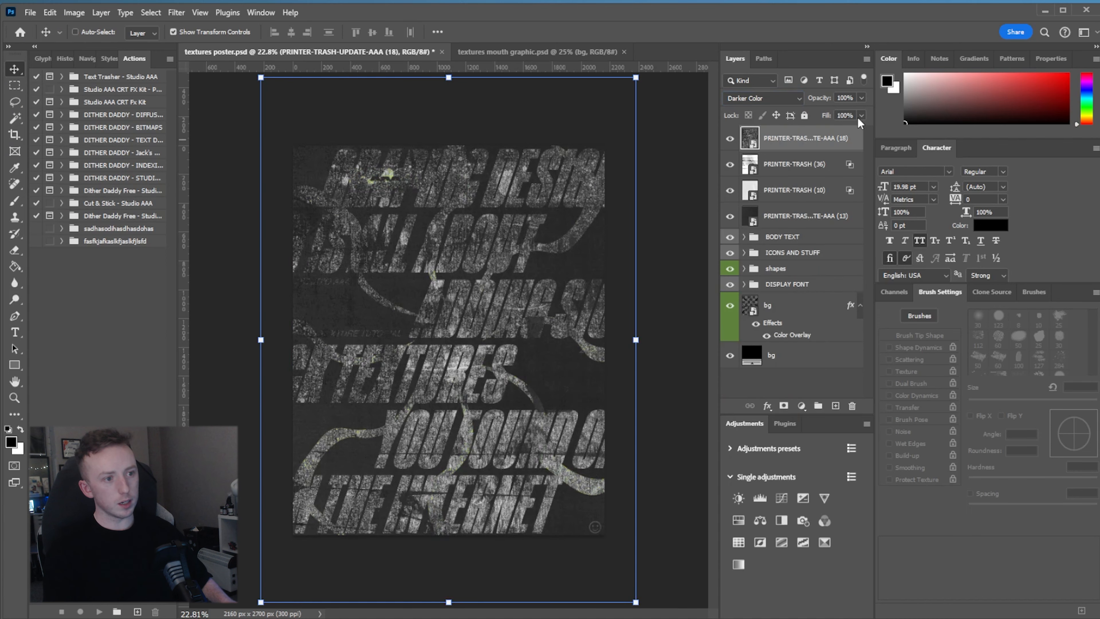
scroll(451, 340, up, 1)
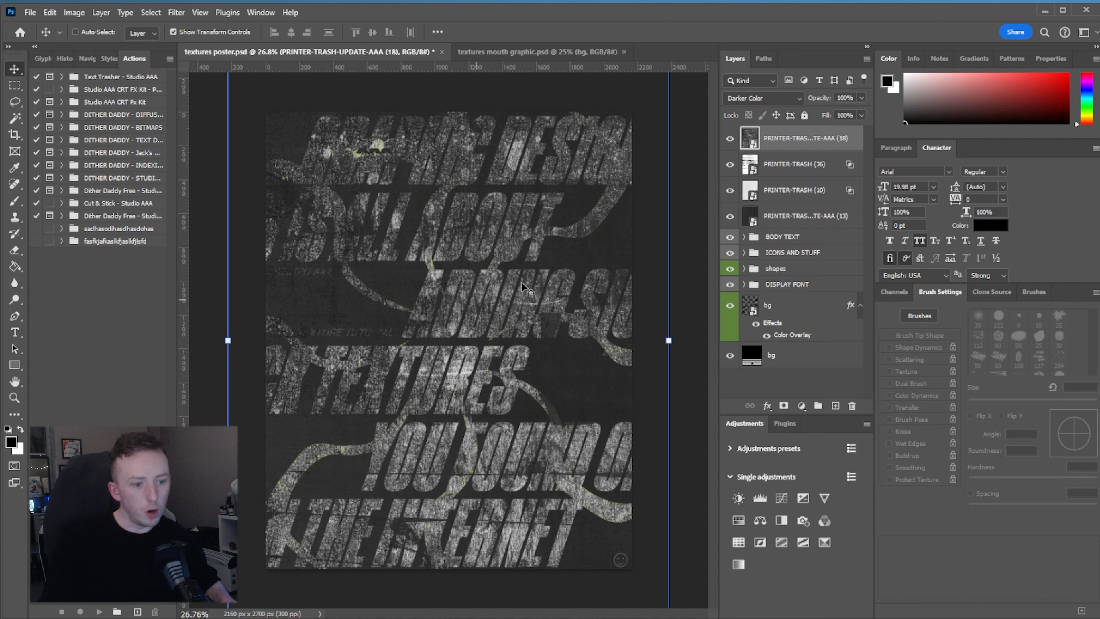
- Compare channel combinations in the blending options of PRINTER-TRASH-UPDATE-AAA (18), leaving only the red channel enabled
click(765, 102)
click(764, 102)
right_click(793, 148)
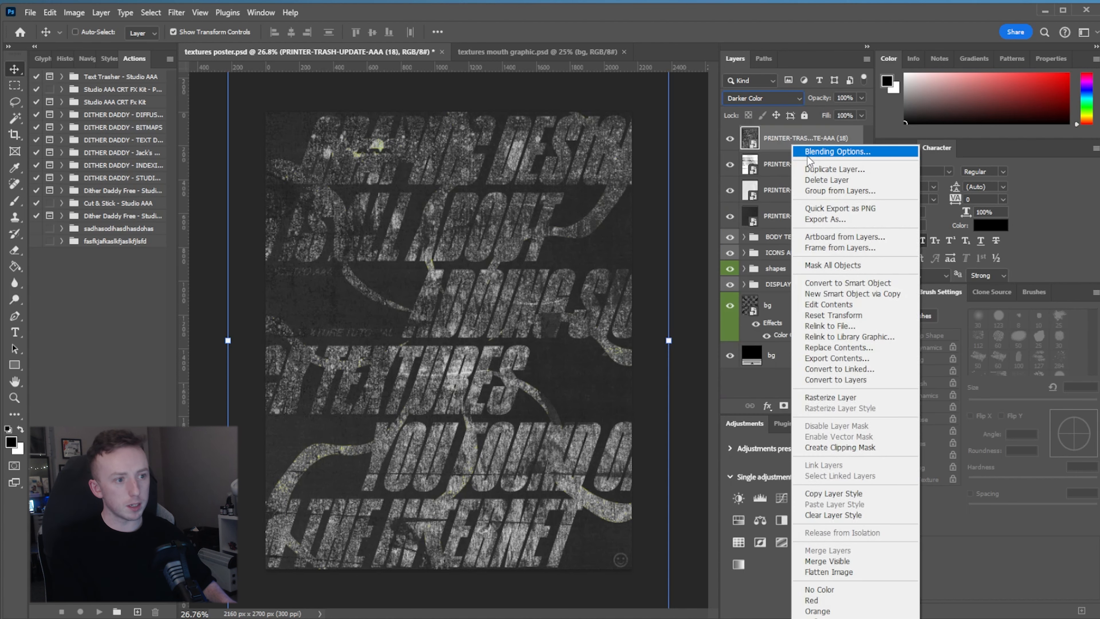
click(802, 150)
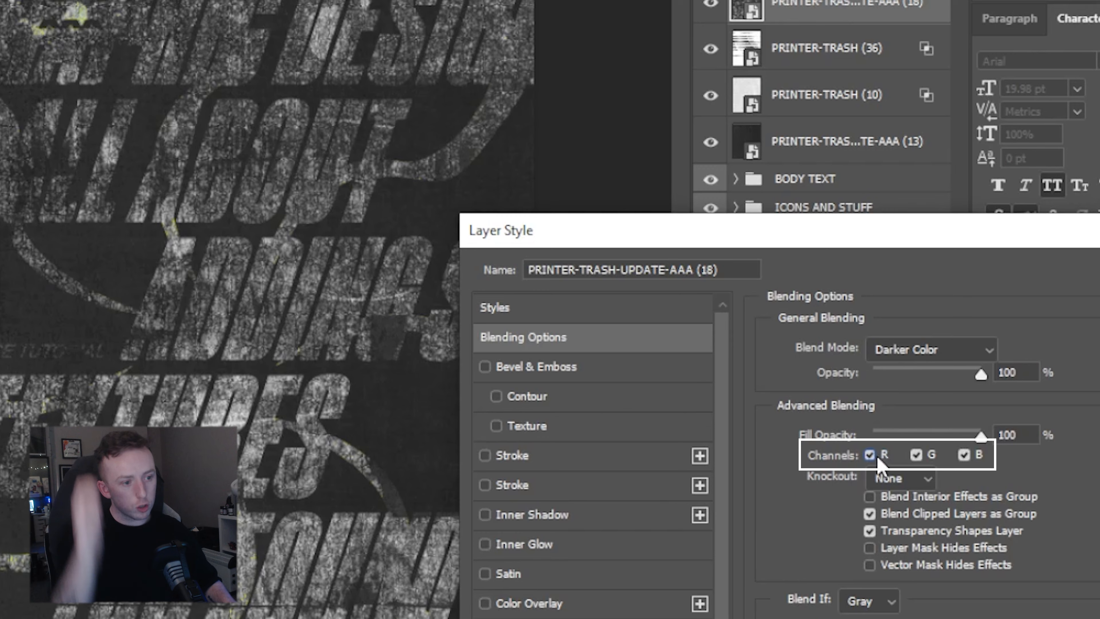
click(818, 390)
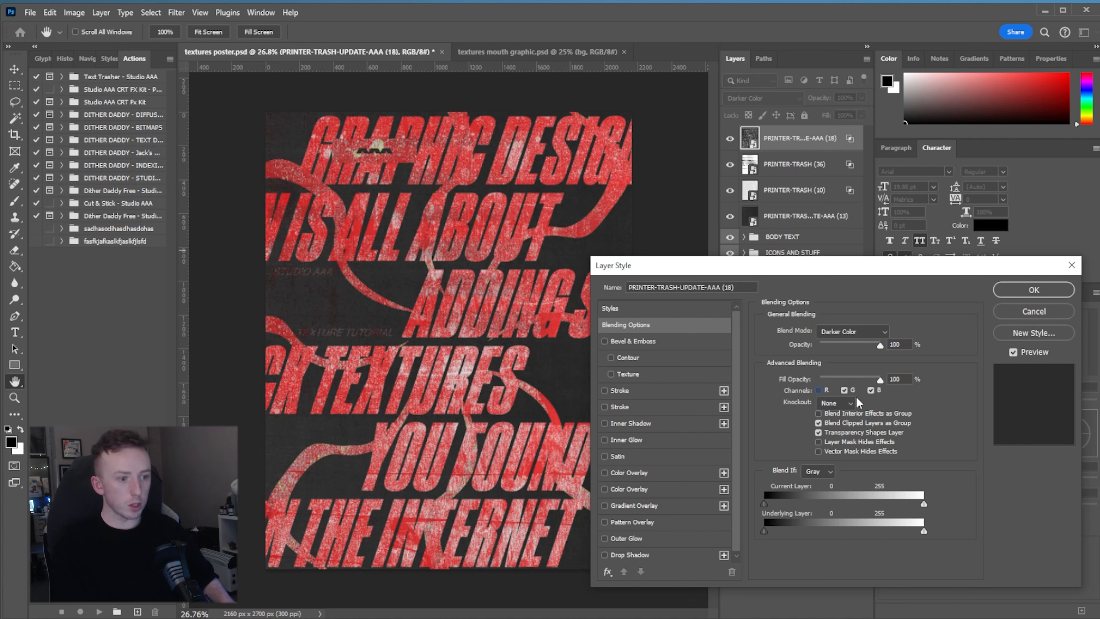
click(846, 390)
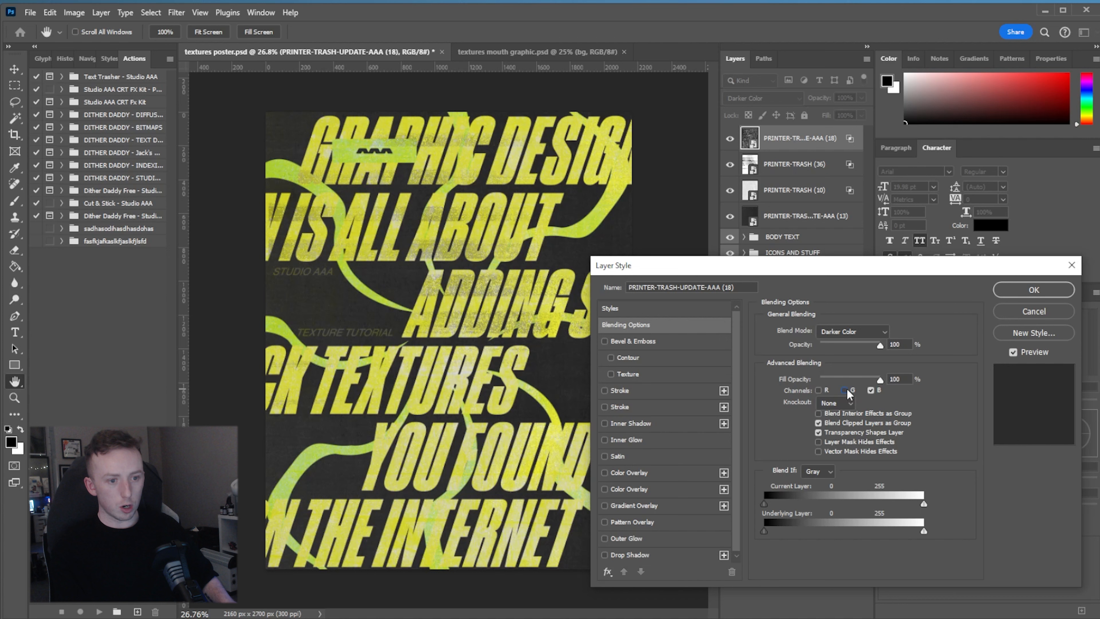
click(871, 390)
click(844, 389)
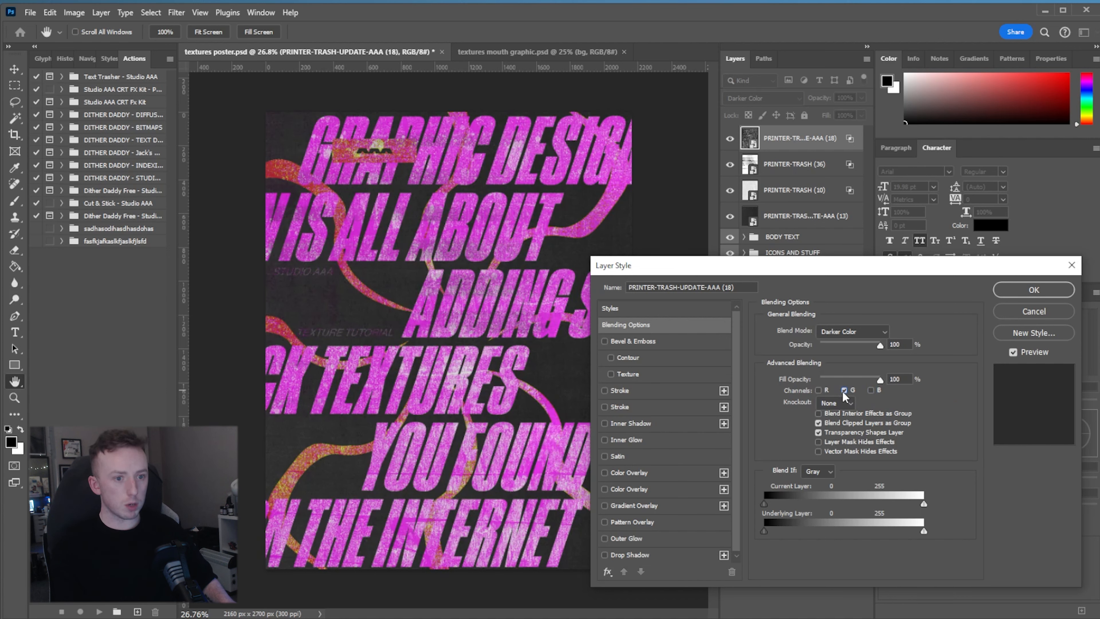
double_click(844, 390)
click(844, 390)
click(819, 390)
click(819, 391)
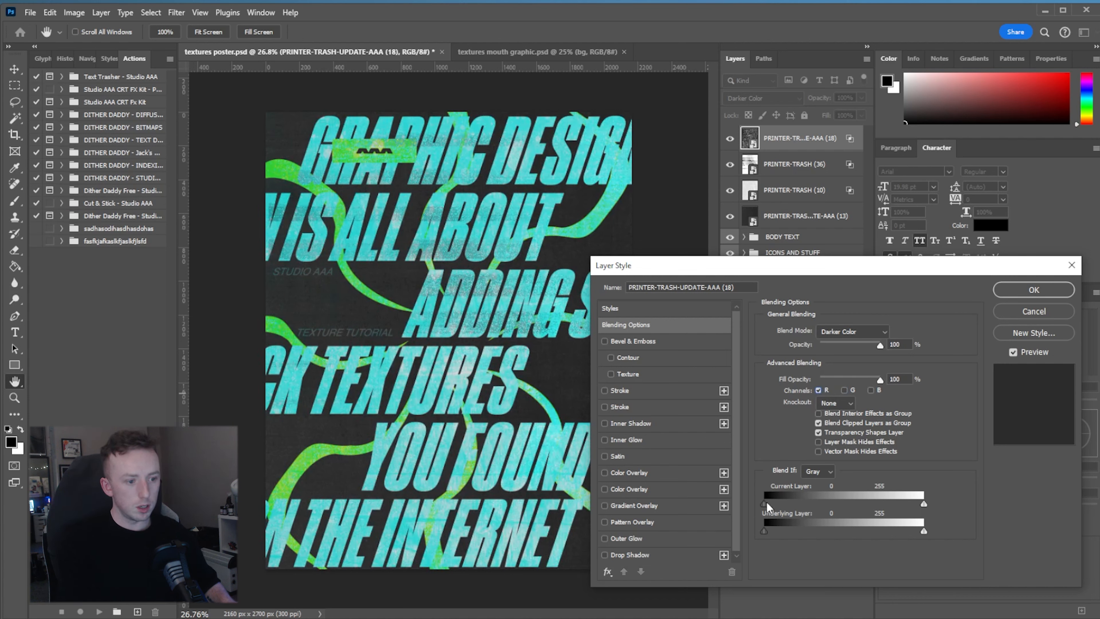
- Set the black Blend If value for the current layer of PRINTER-TRASH-UPDATE-AAA (18) to about 97, checking the effect up close
drag(766, 503, 836, 503)
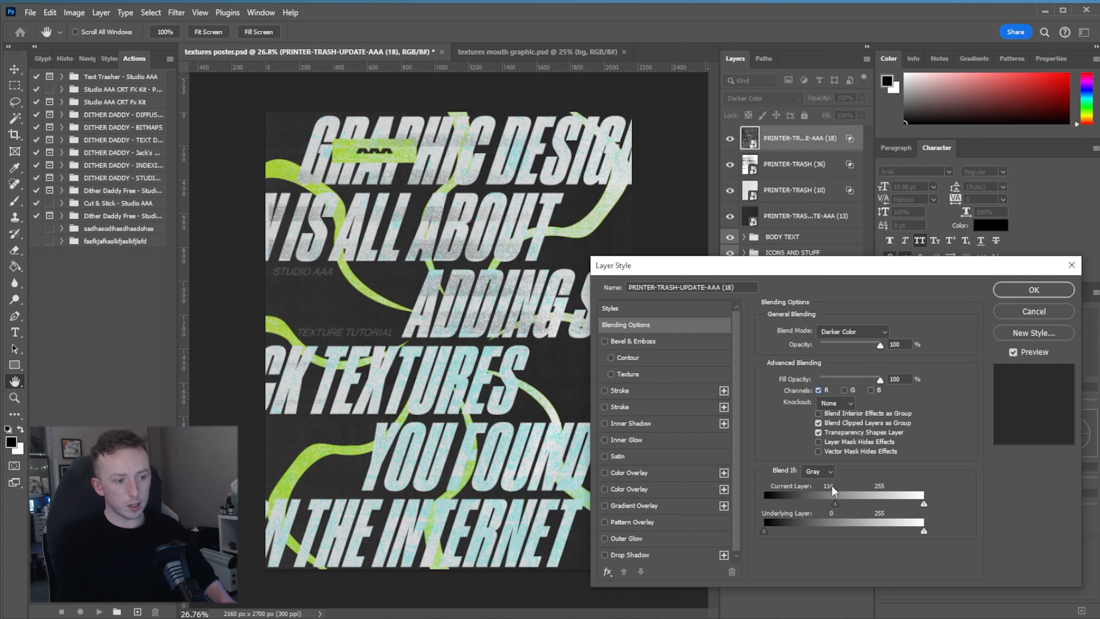
drag(832, 503, 765, 506)
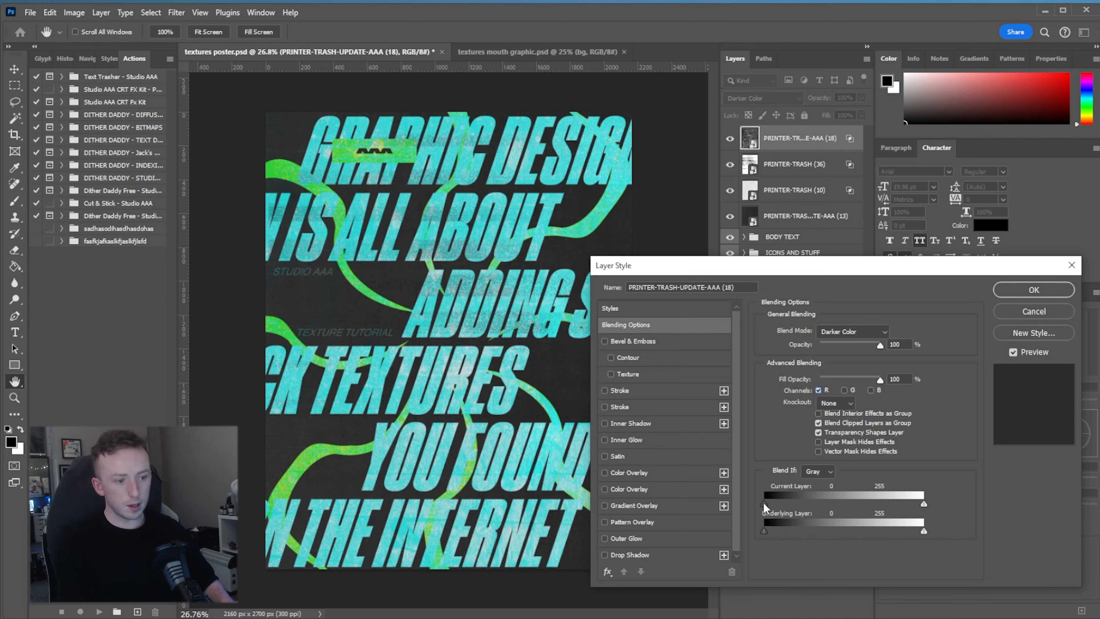
drag(784, 503, 839, 505)
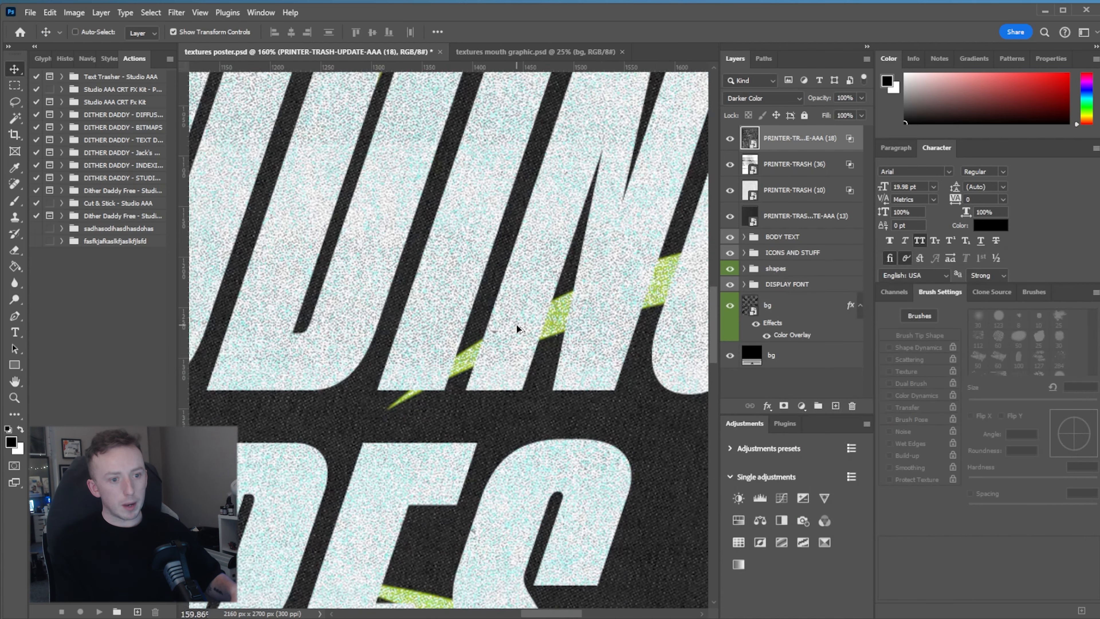
key(ctrl+0)
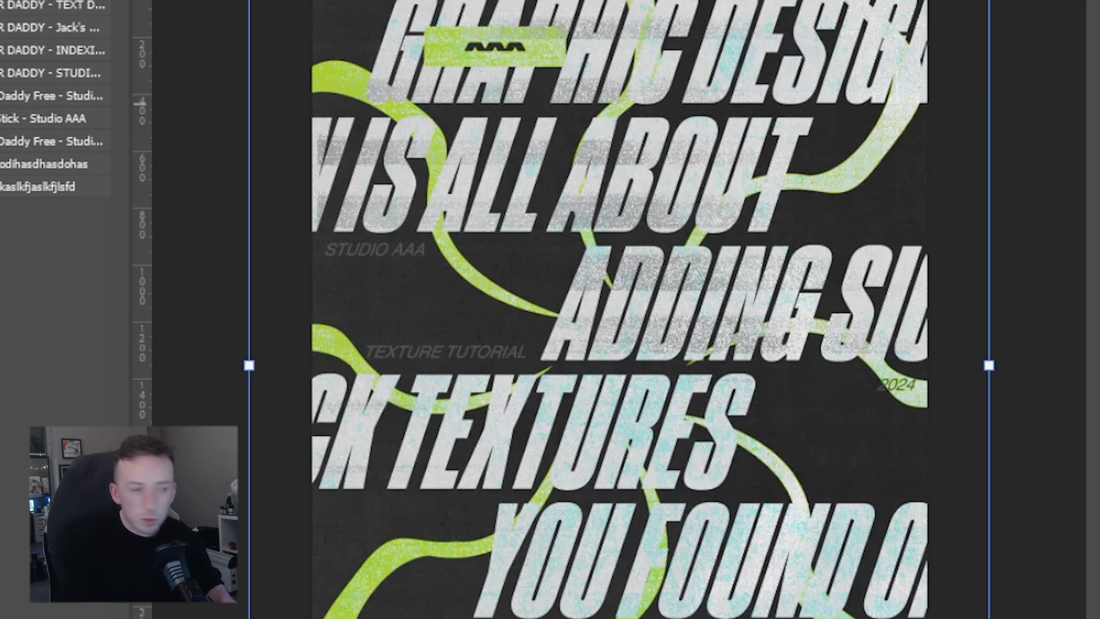
double_click(1099, 405)
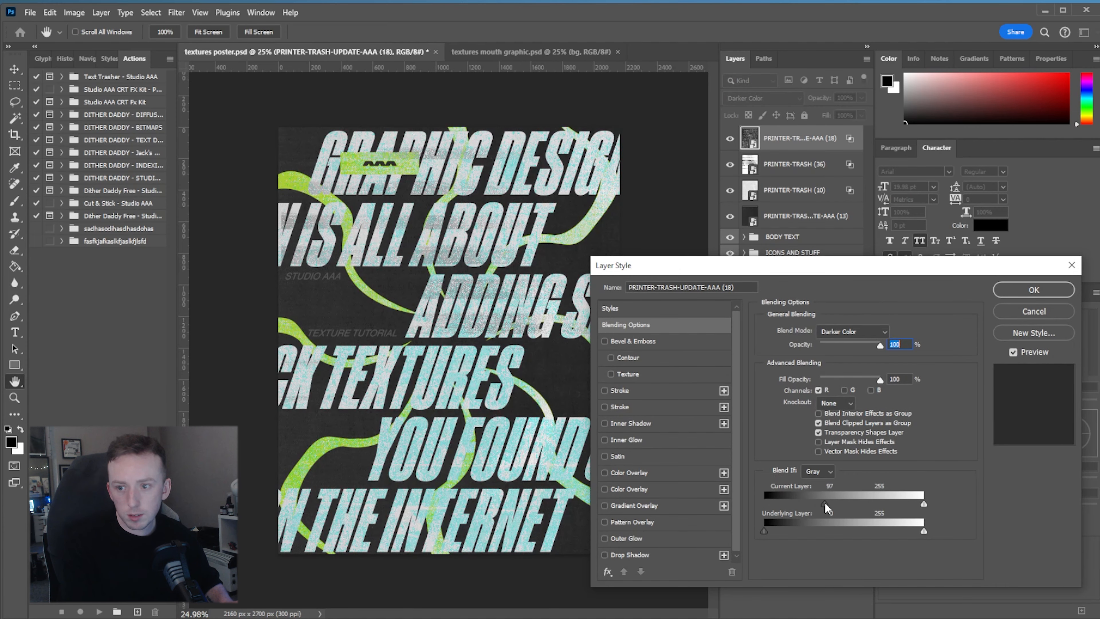
key(Return)
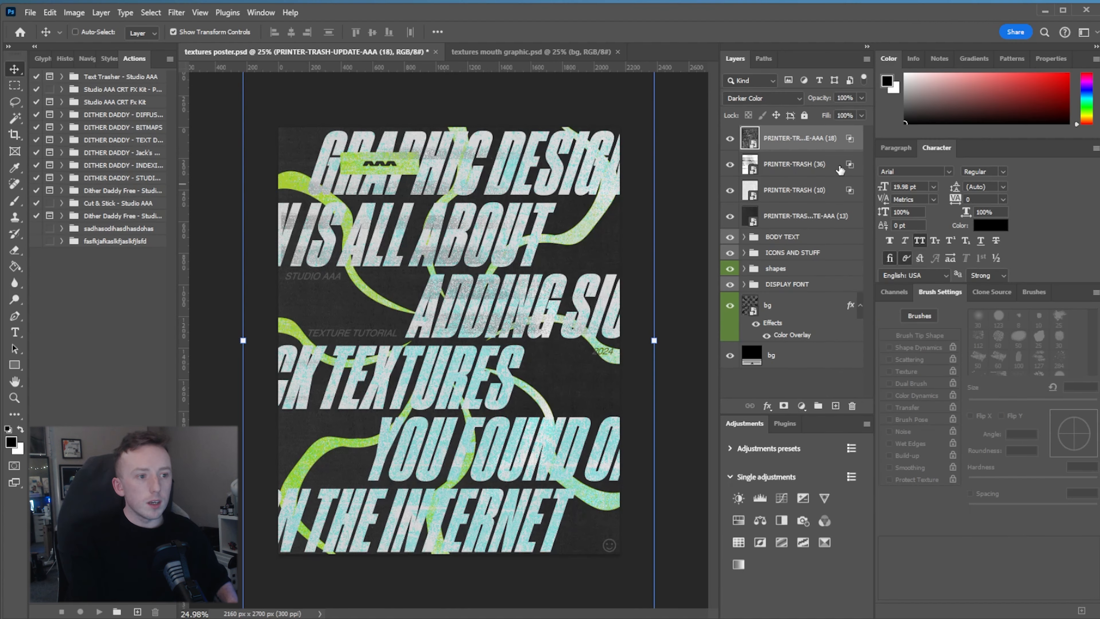
- Compare Normal with Darker Color on the PRINTER-TRASH-UPDATE-AAA (18) layer and inspect its texture on the lettering up close
click(775, 100)
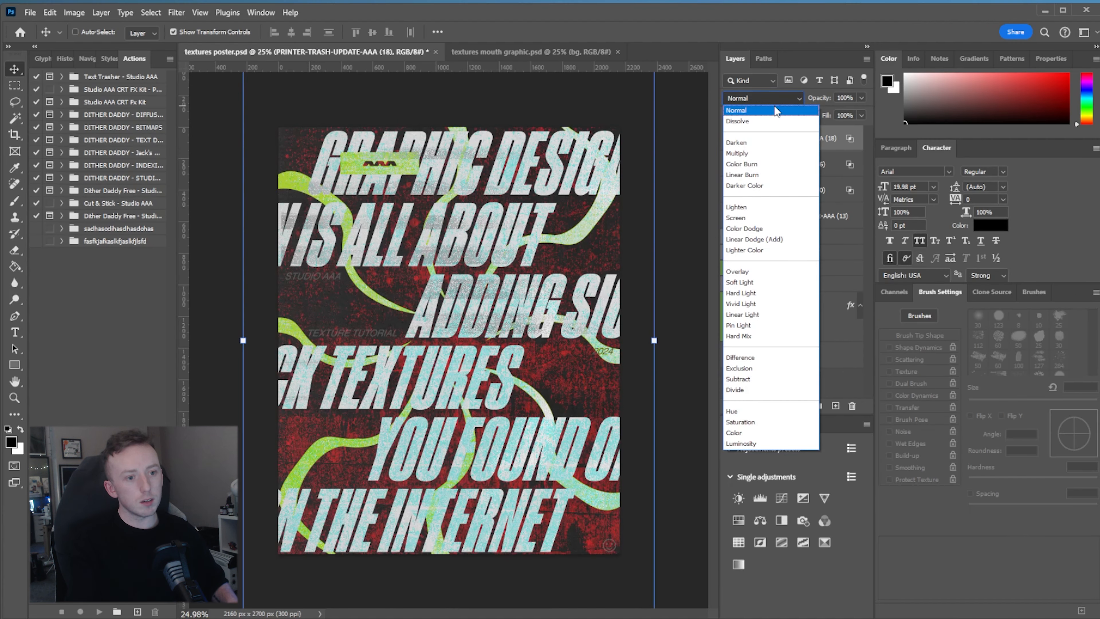
click(839, 132)
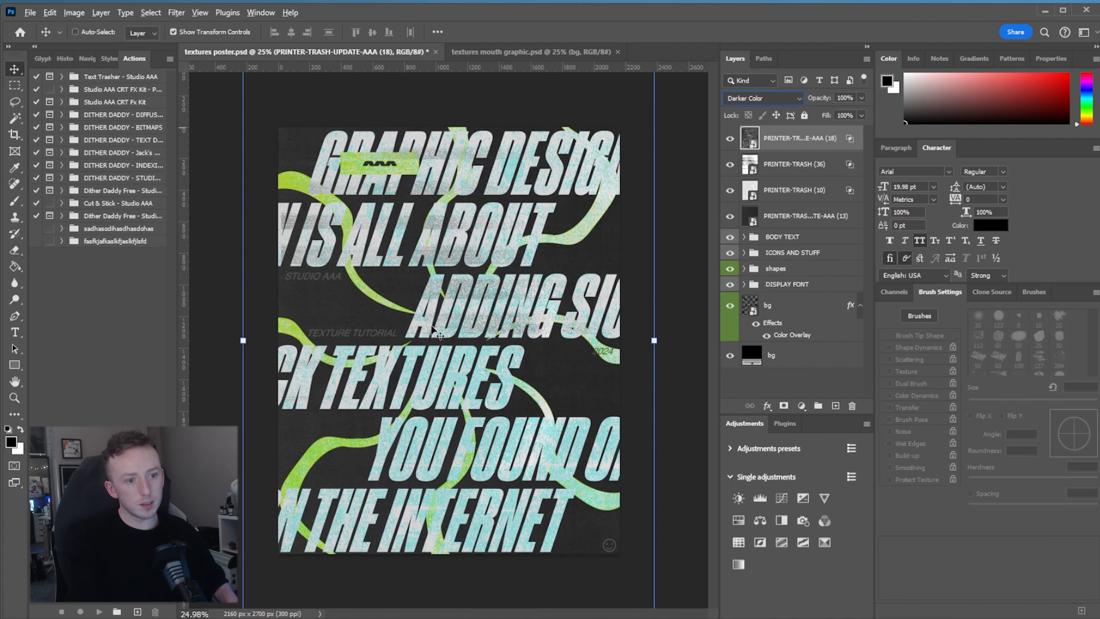
scroll(460, 364, up, 4)
scroll(460, 362, down, 5)
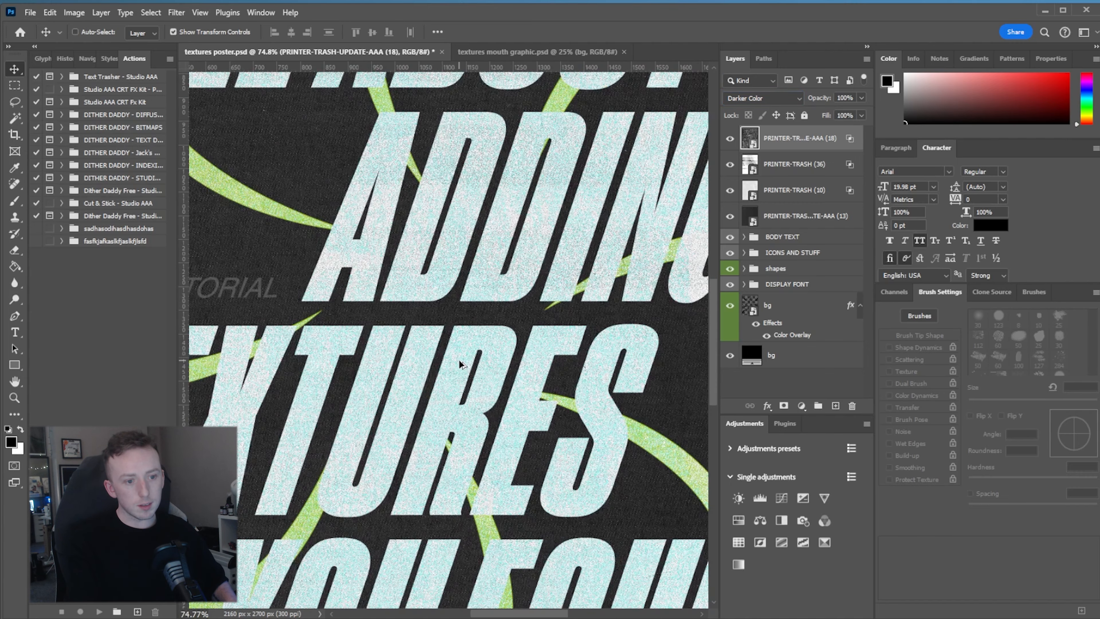
key(ctrl+0)
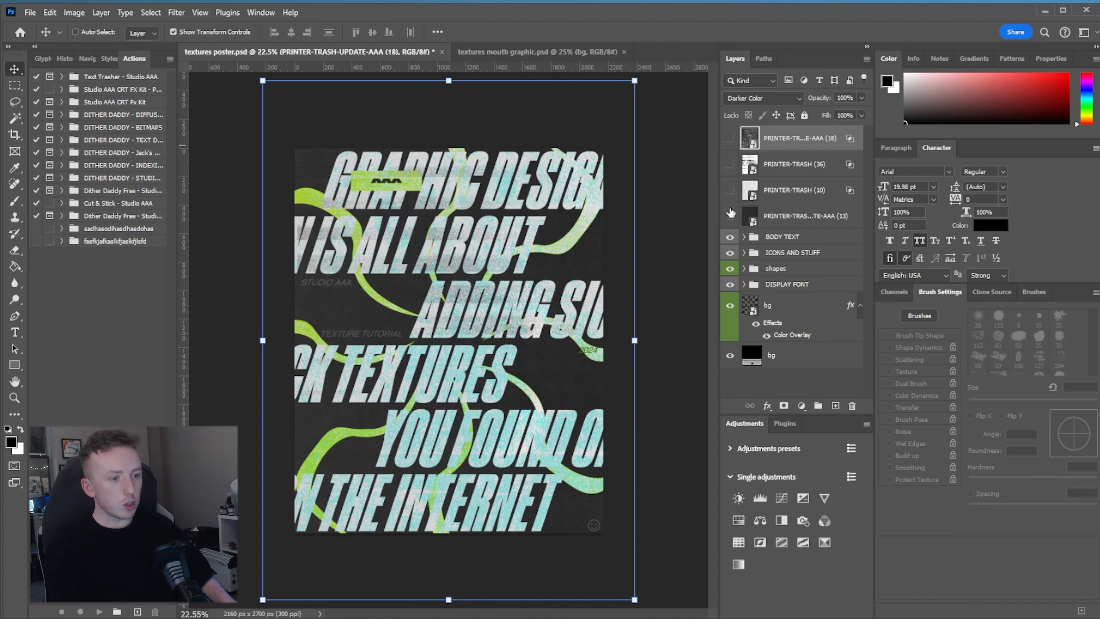
- Hide the four printer-trash layers and place the STUDIOAAA-GRUNGE-PAPER-XL (58) texture above PRINTER-TRASH-UPDATE-AAA (13), scaled to cover the whole poster
drag(731, 216, 731, 138)
click(787, 216)
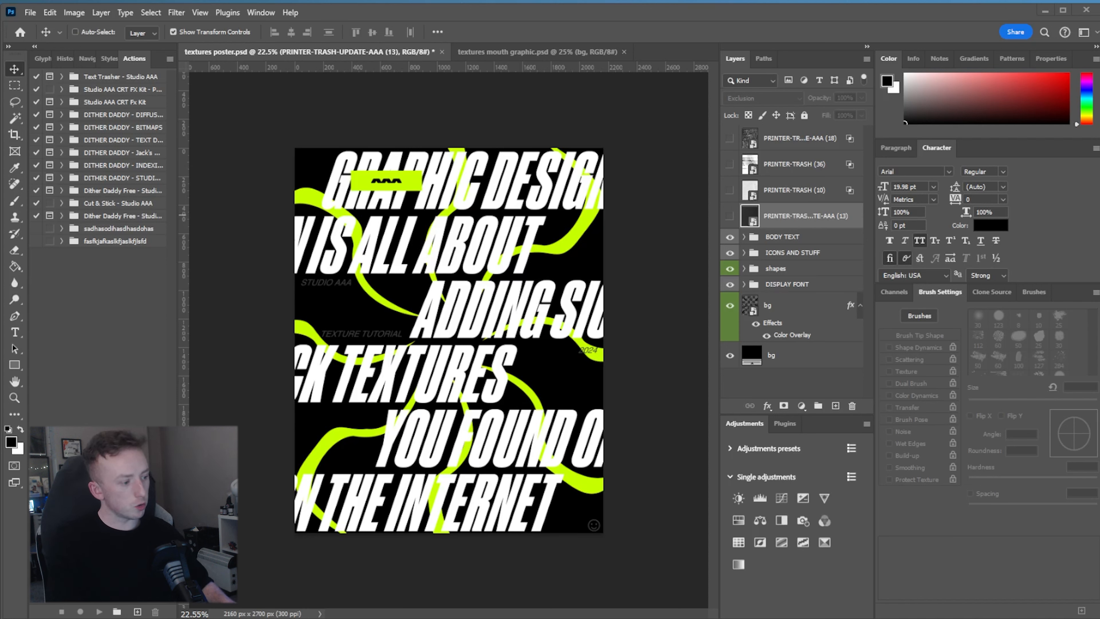
drag(586, 341, 626, 358)
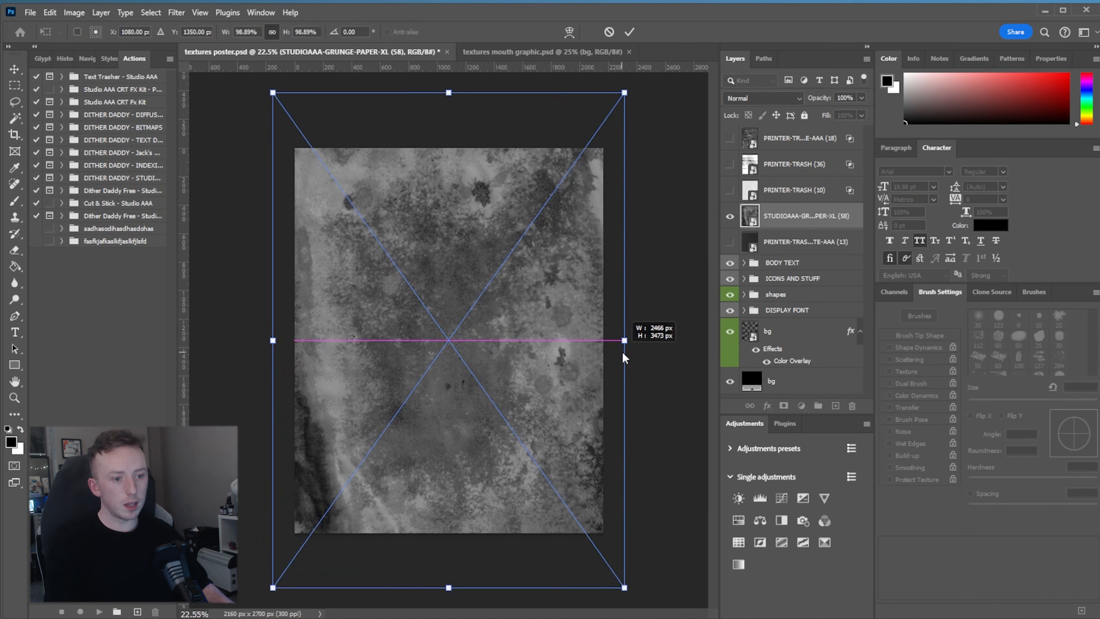
key(Return)
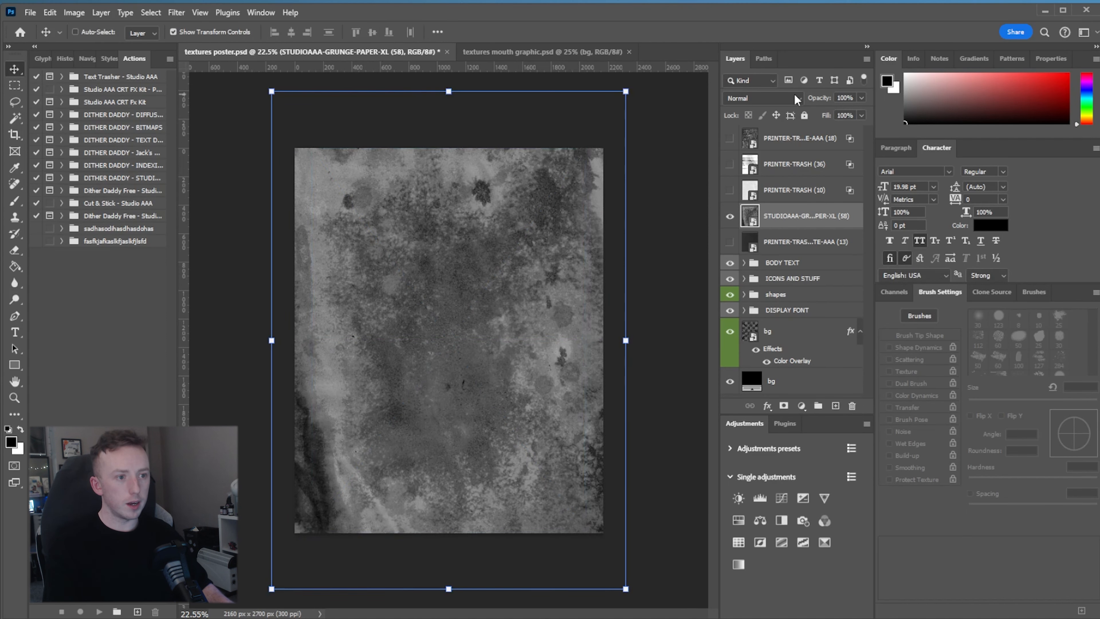
- Set the blend mode of the STUDIOAAA-GRUNGE-PAPER-XL (58) layer to Linear Burn
click(791, 99)
scroll(762, 177, up, 2)
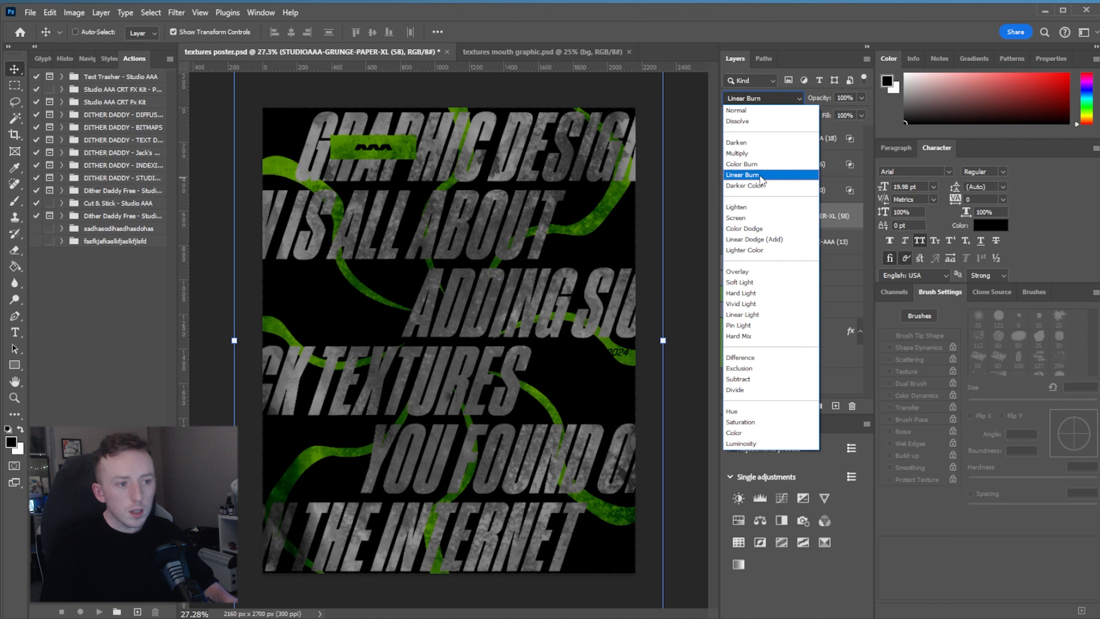
click(761, 176)
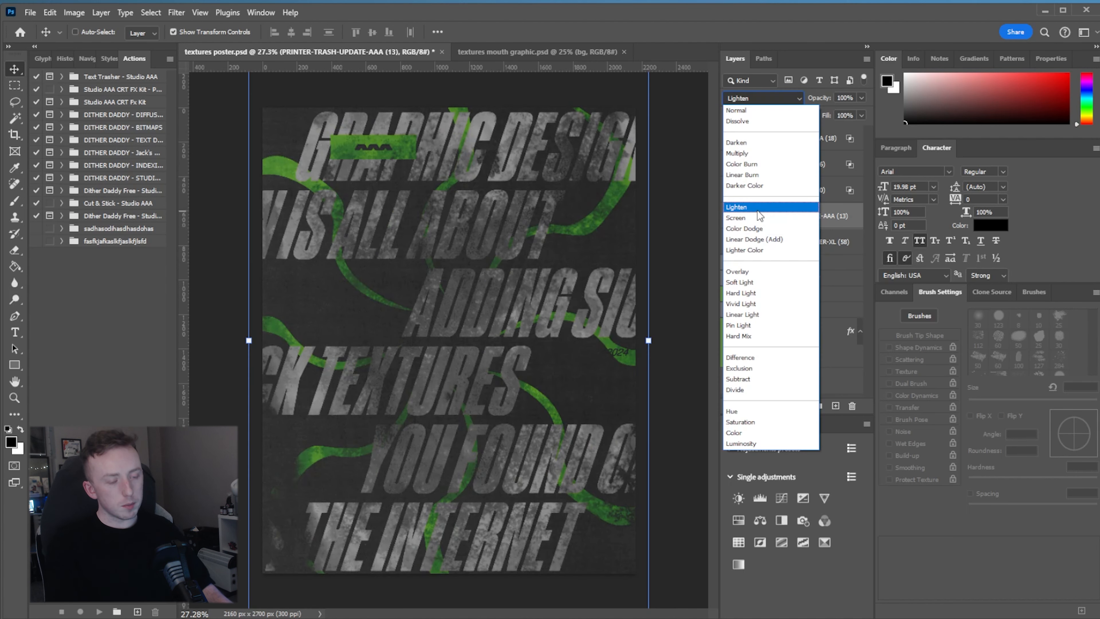
- Blend PRINTER-TRASH-UPDATE-AAA (13) above the grunge paper with Lighten at 21% opacity
click(758, 211)
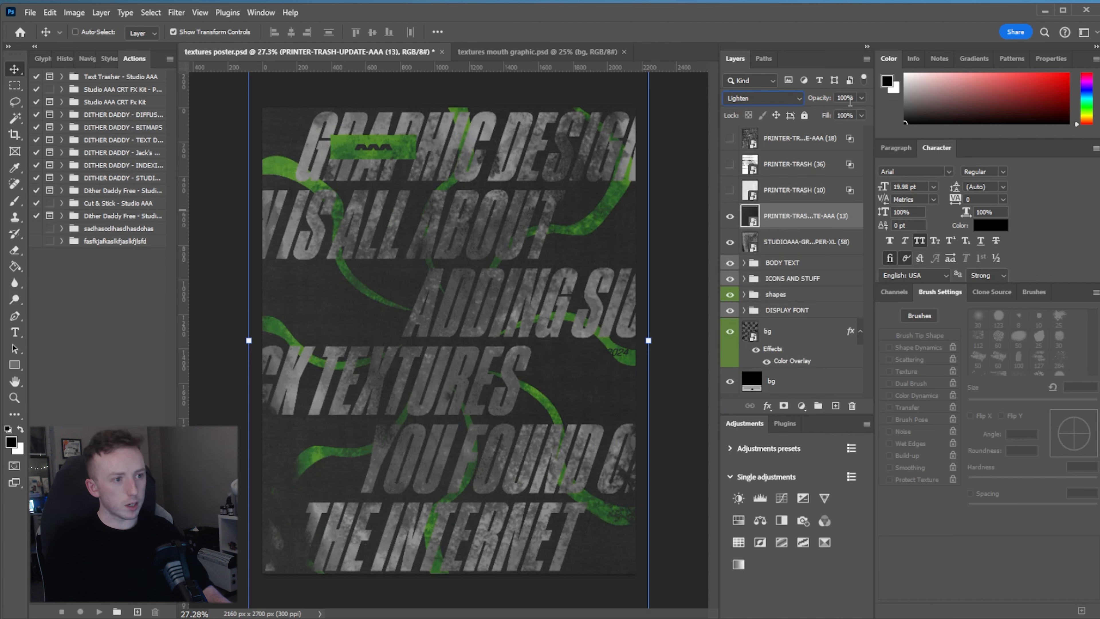
click(861, 98)
drag(864, 111, 817, 113)
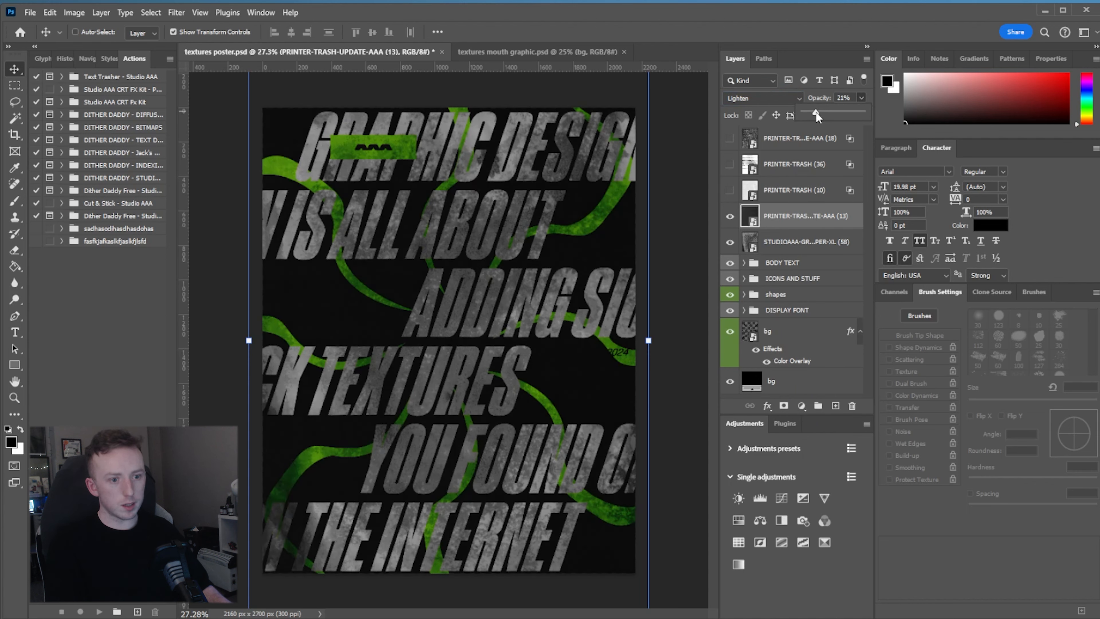
click(791, 220)
- Add a Curves adjustment above all texture layers with a brightening point at input 94, output 153, and inspect the poster
click(798, 140)
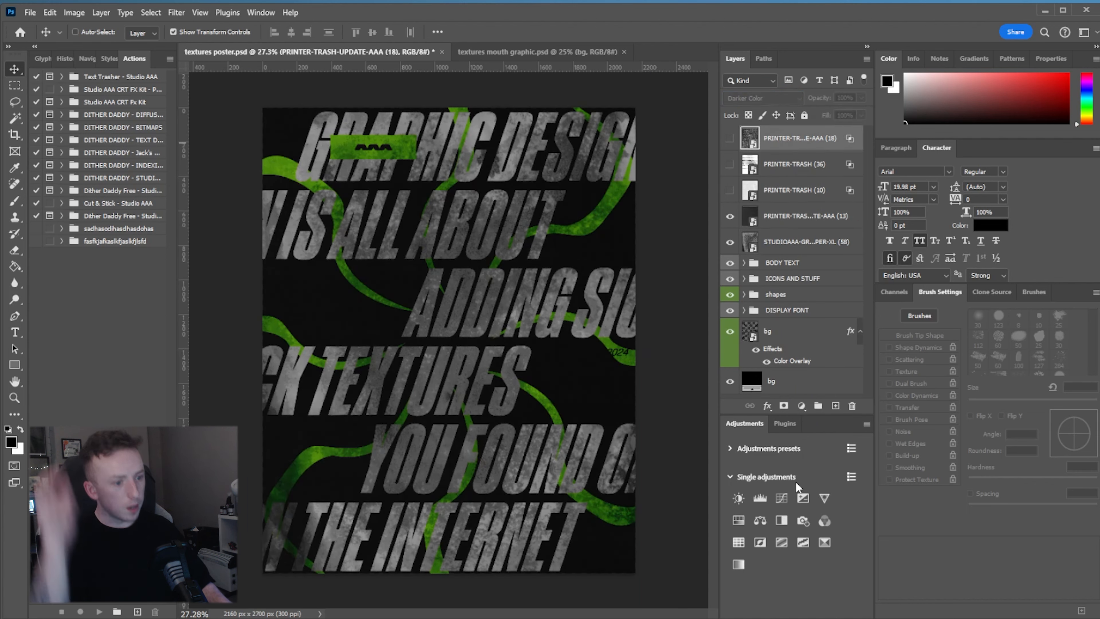
click(782, 497)
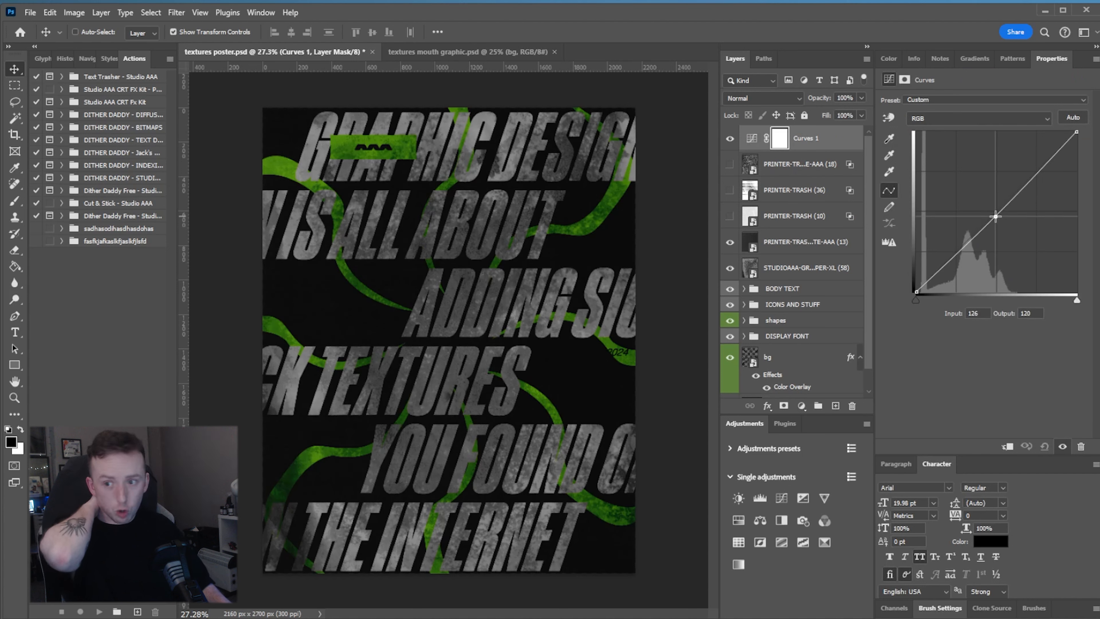
drag(995, 216, 975, 196)
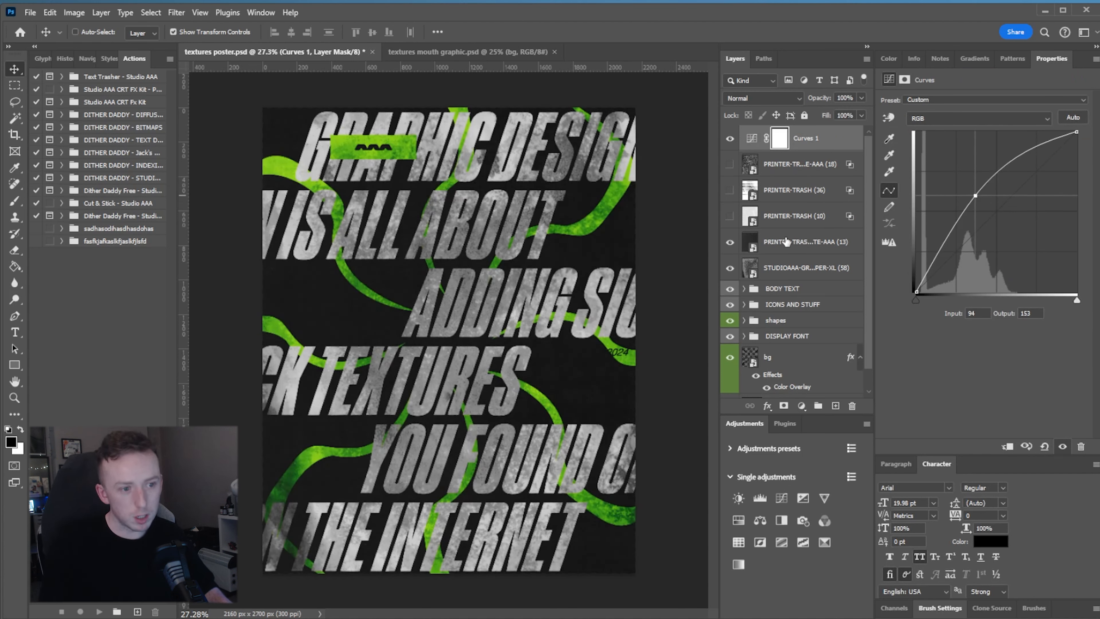
click(799, 164)
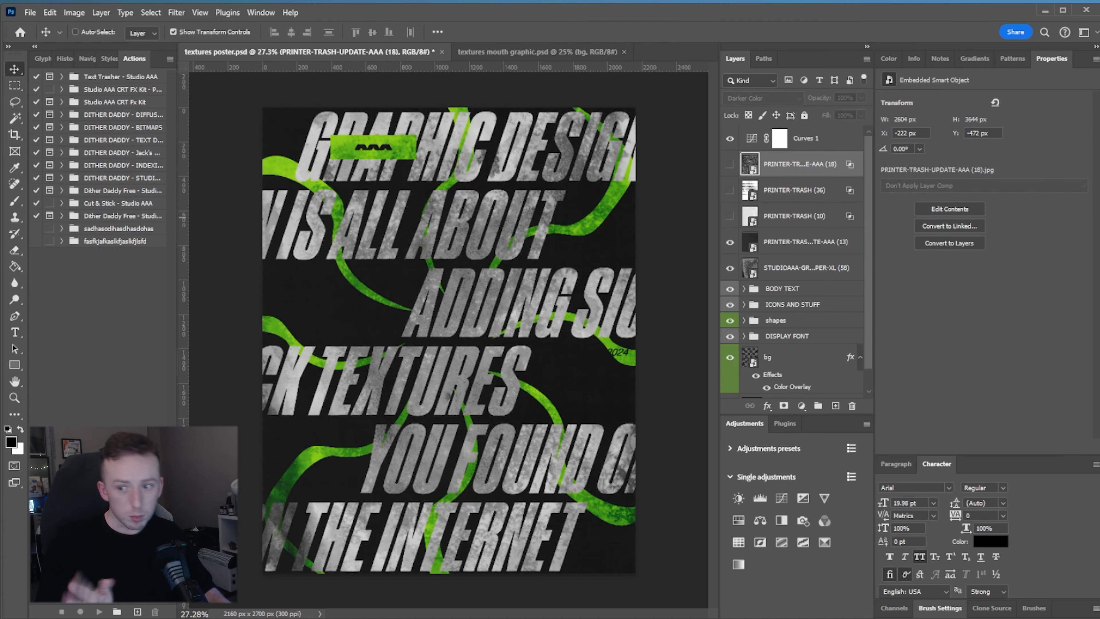
scroll(432, 302, up, 5)
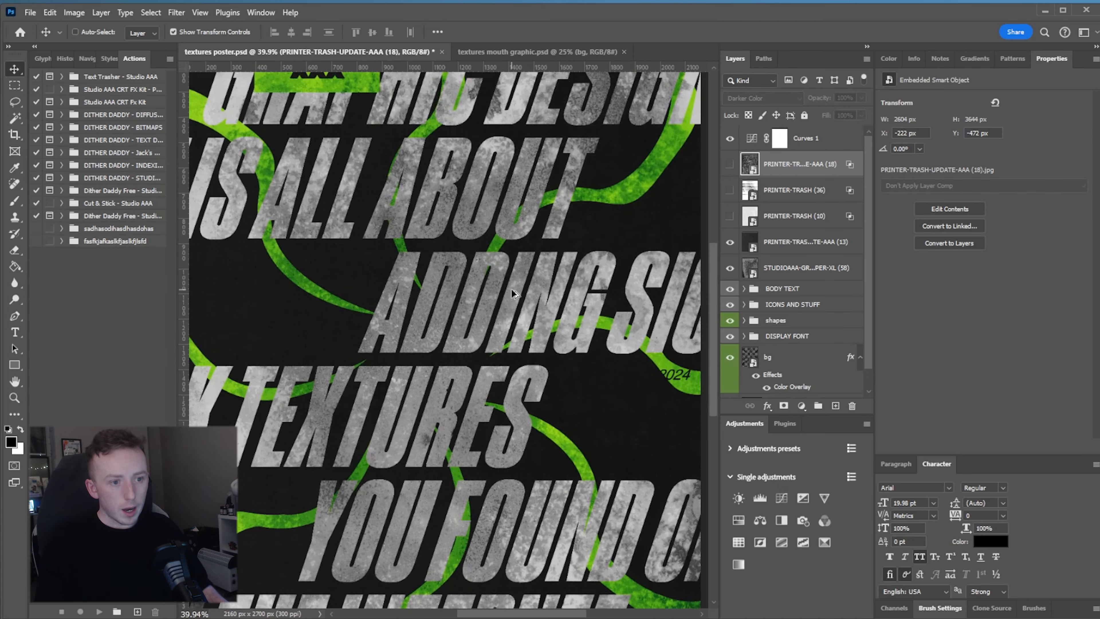
scroll(432, 302, down, 5)
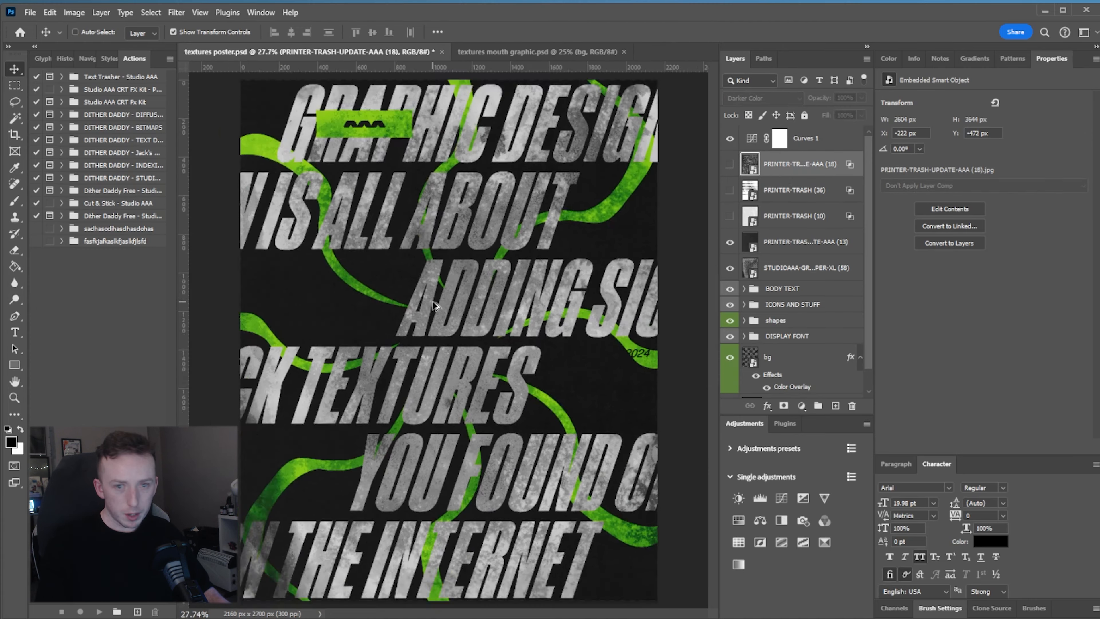